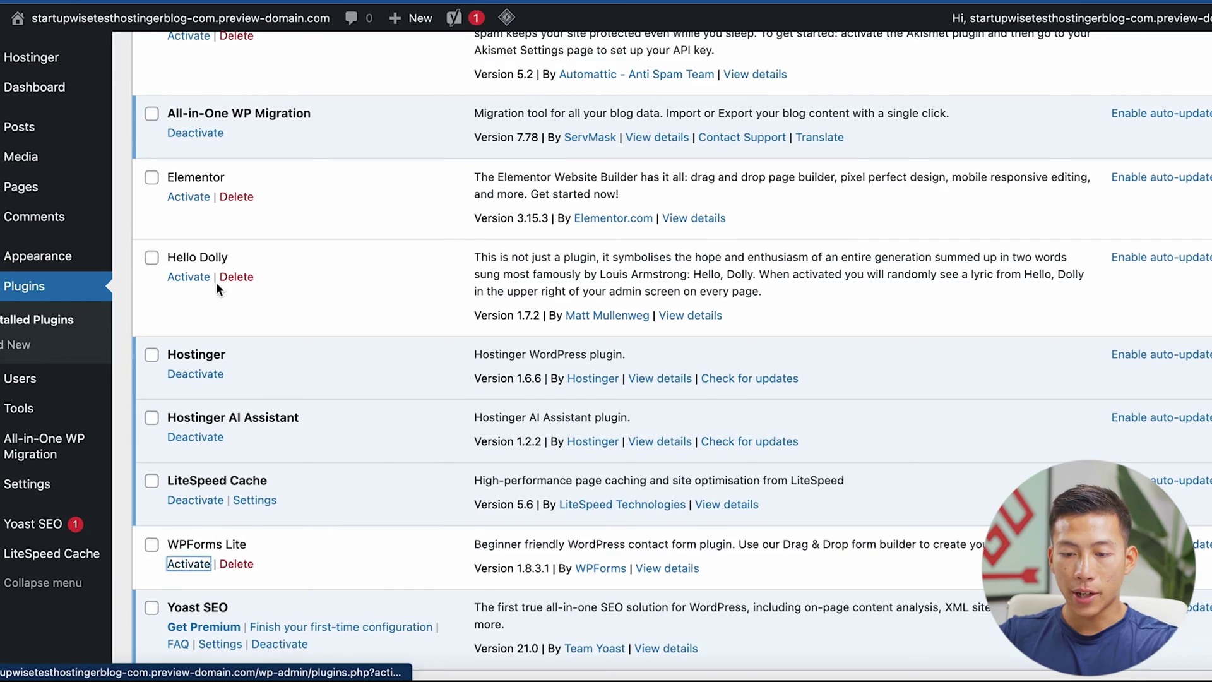
# Step: Activate the Elementor and WPForms Lite plugins
pyautogui.click(188, 563)
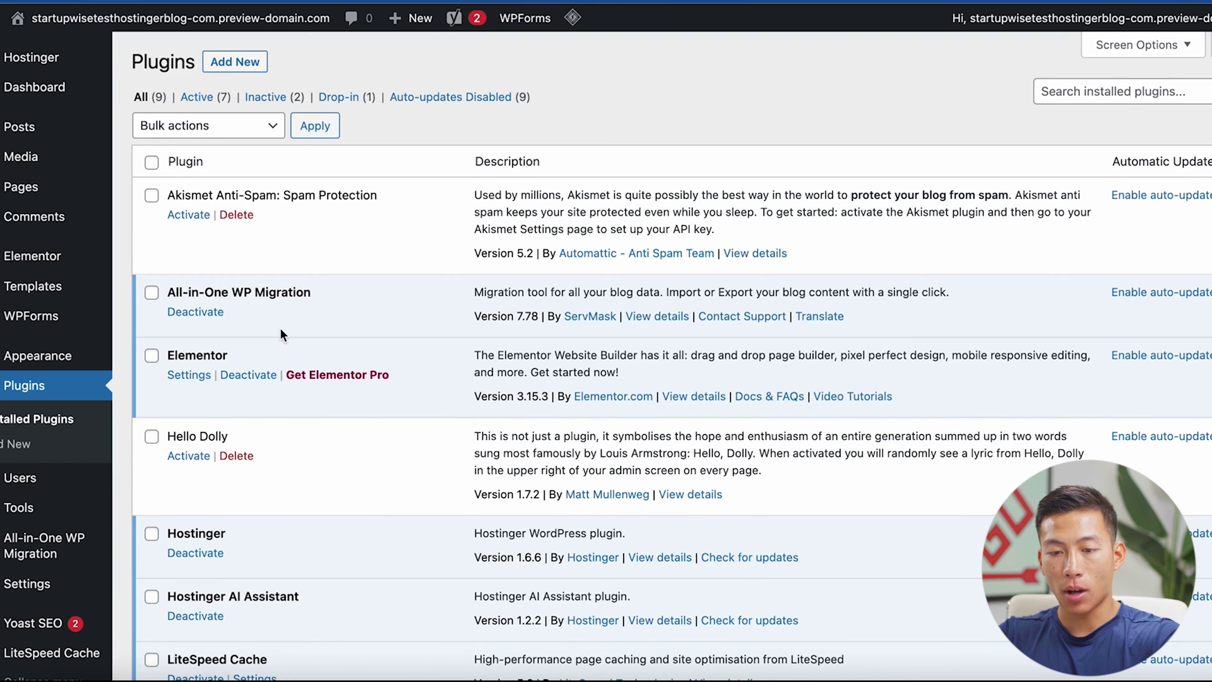
# Step: Open the catalogue for adding new themes and look through the popular ones
pyautogui.moveTo(58, 358)
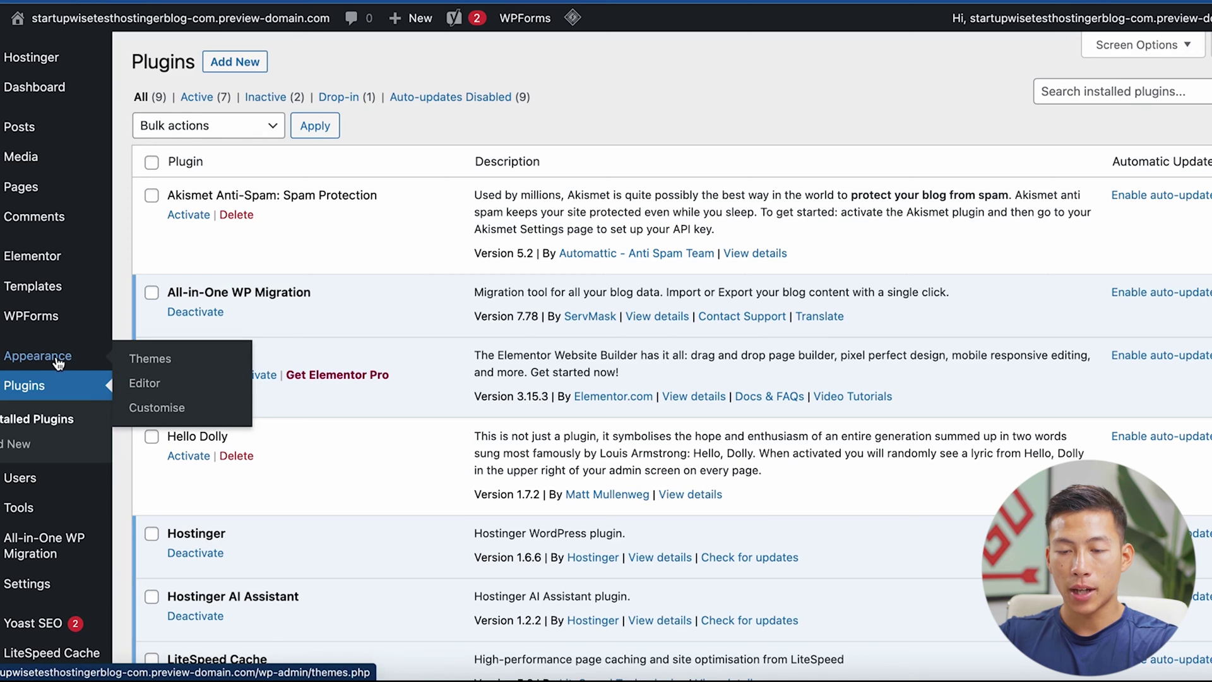
pyautogui.click(152, 359)
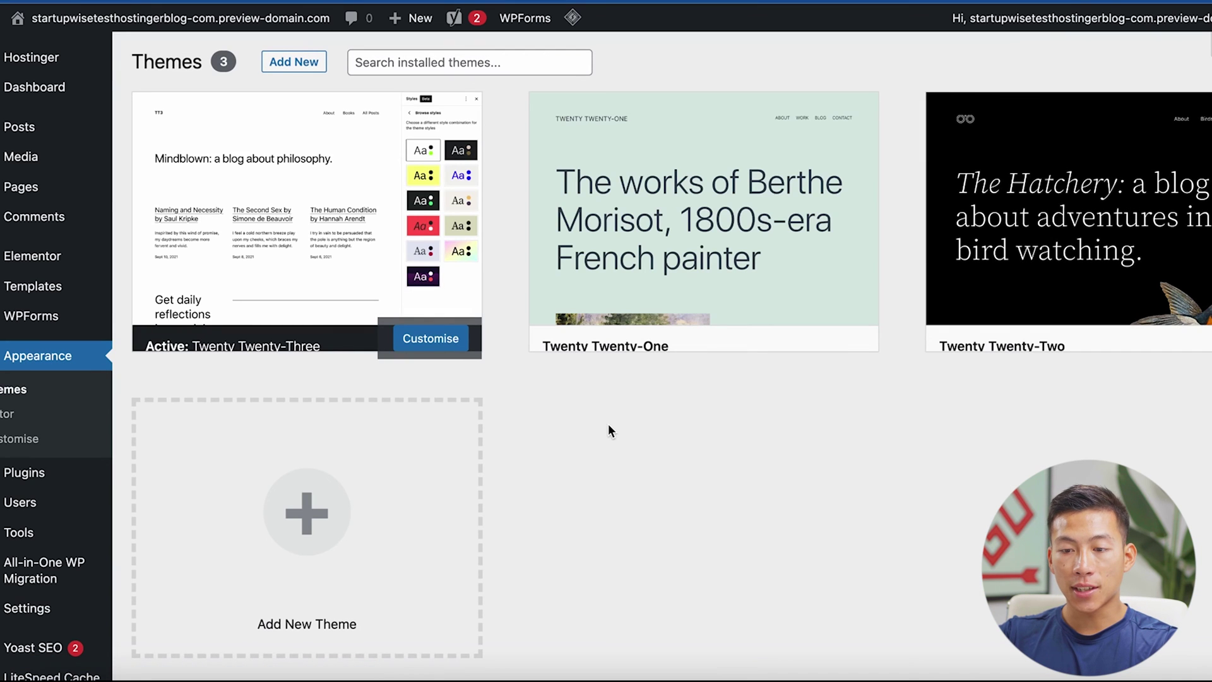
pyautogui.moveTo(311, 273)
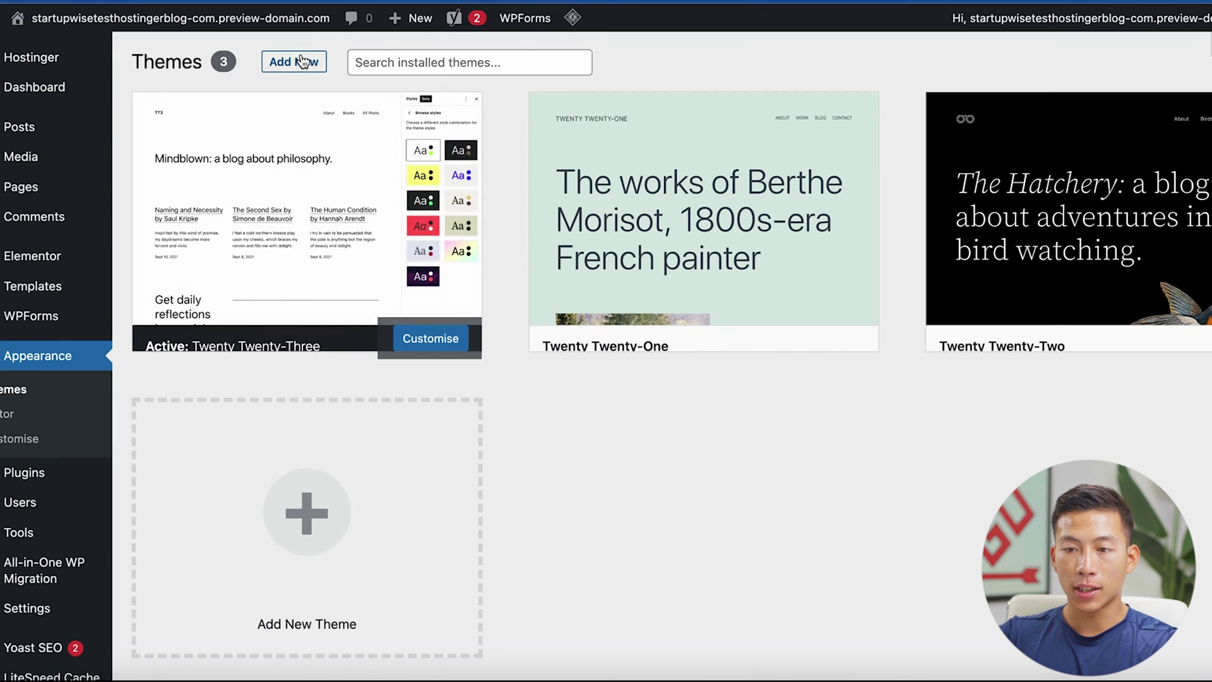
pyautogui.click(297, 63)
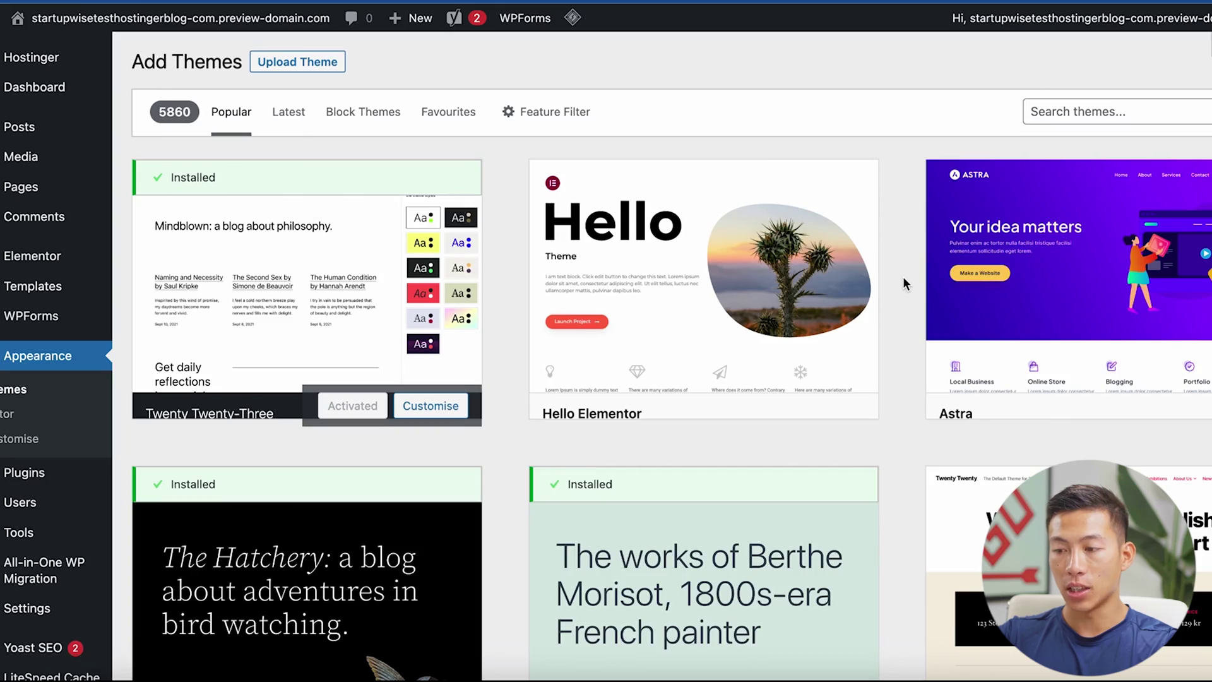
pyautogui.scroll(-15, 904, 284)
pyautogui.scroll(-10, 902, 276)
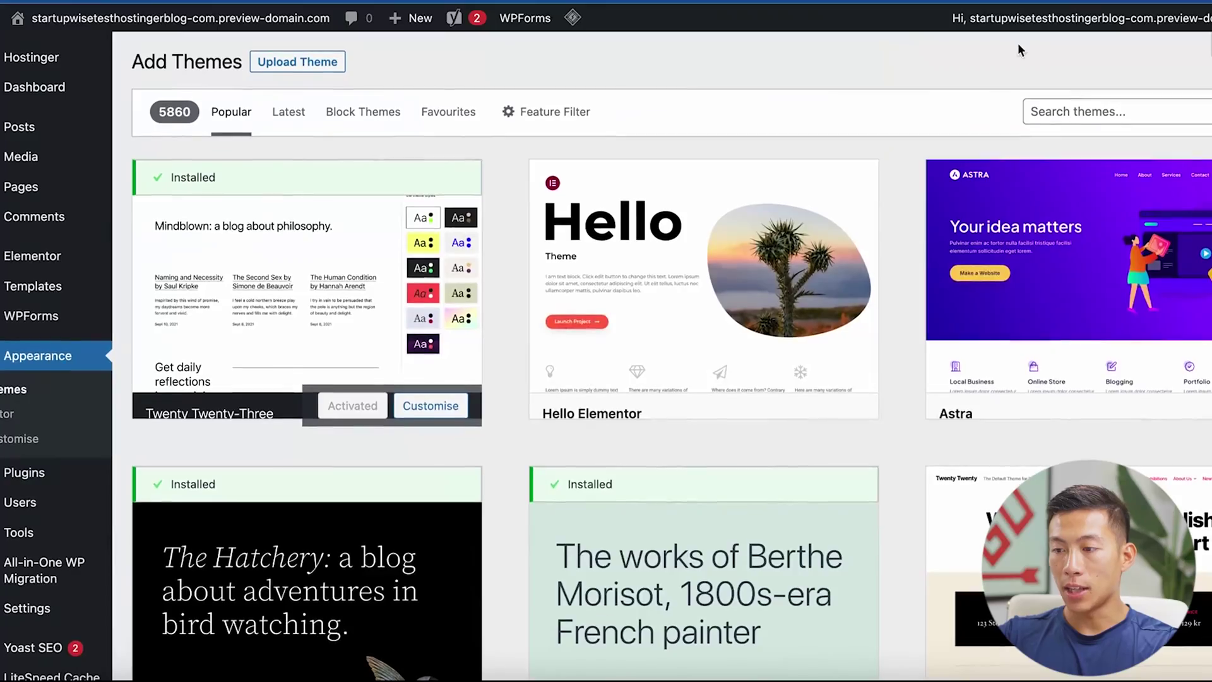
# Step: Search the theme catalogue for "blog" and browse the matching themes
pyautogui.click(1141, 111)
pyautogui.write('blog')
pyautogui.scroll(-8, 892, 351)
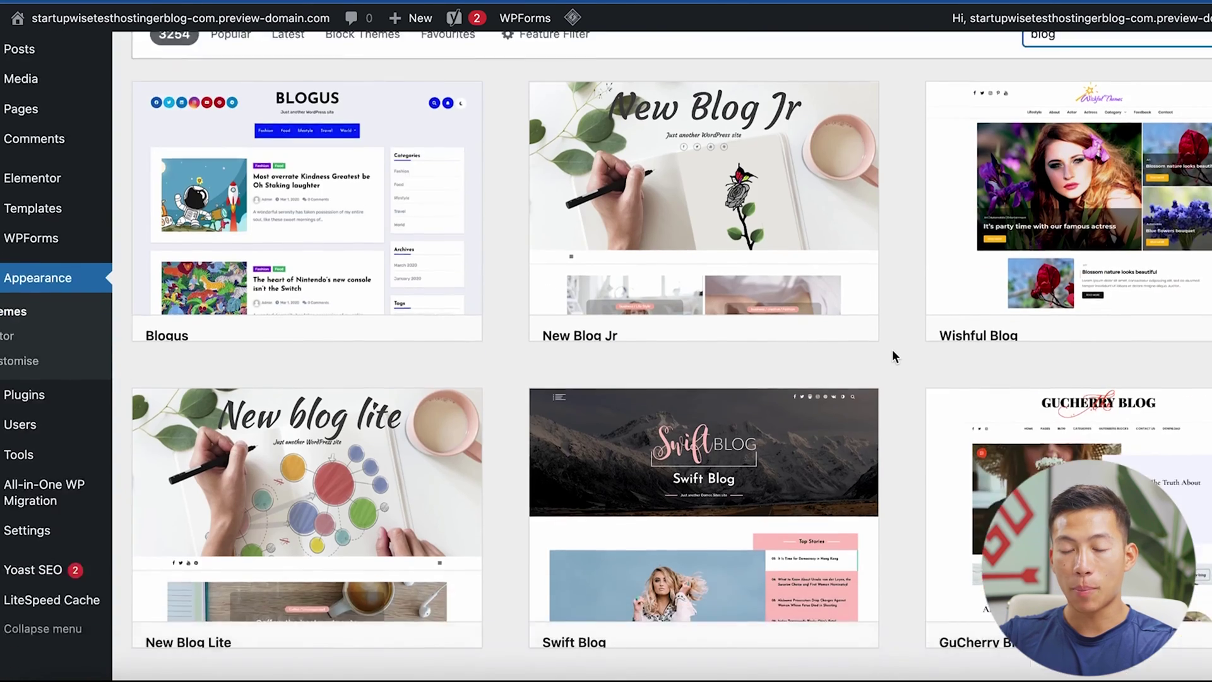
pyautogui.scroll(-6, 892, 350)
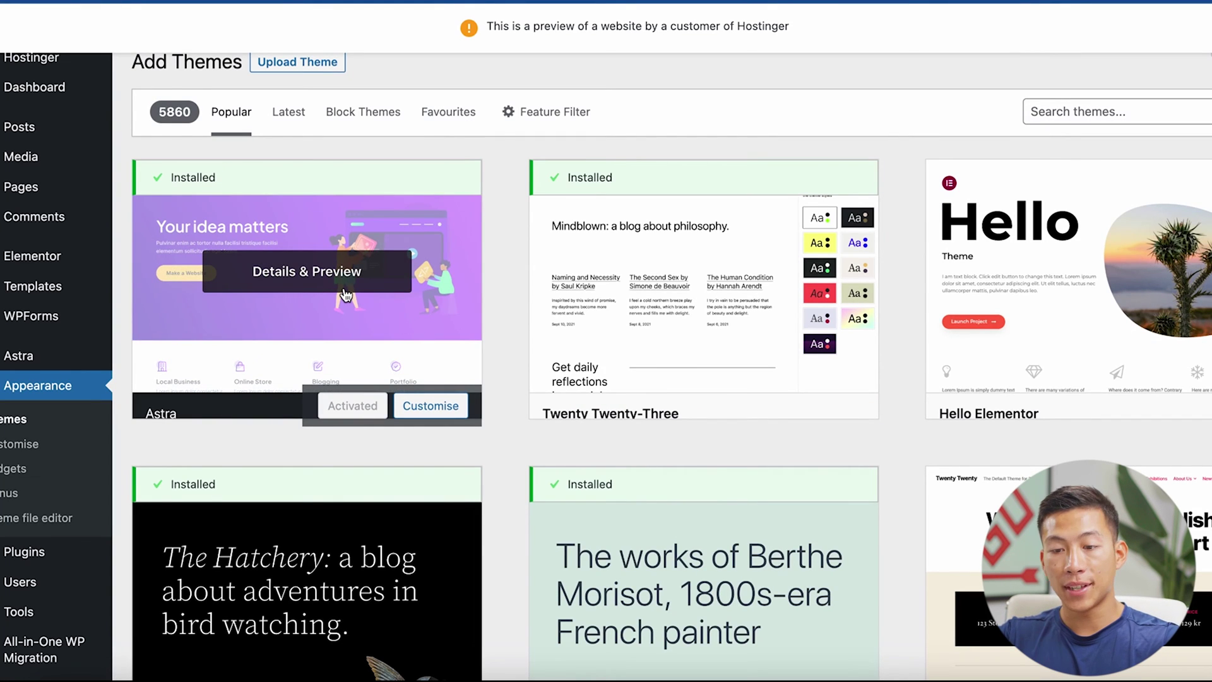
# Step: Open the details and preview of the Astra theme and look through its demo page
pyautogui.click(346, 292)
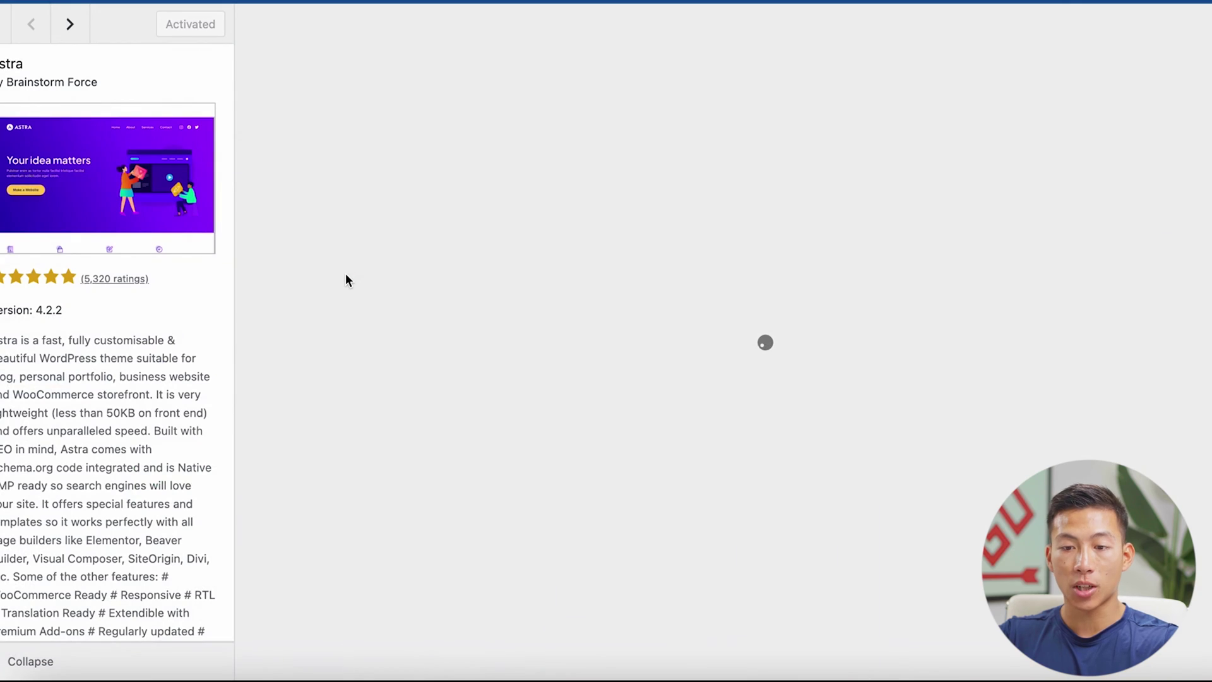
pyautogui.scroll(-20, 636, 403)
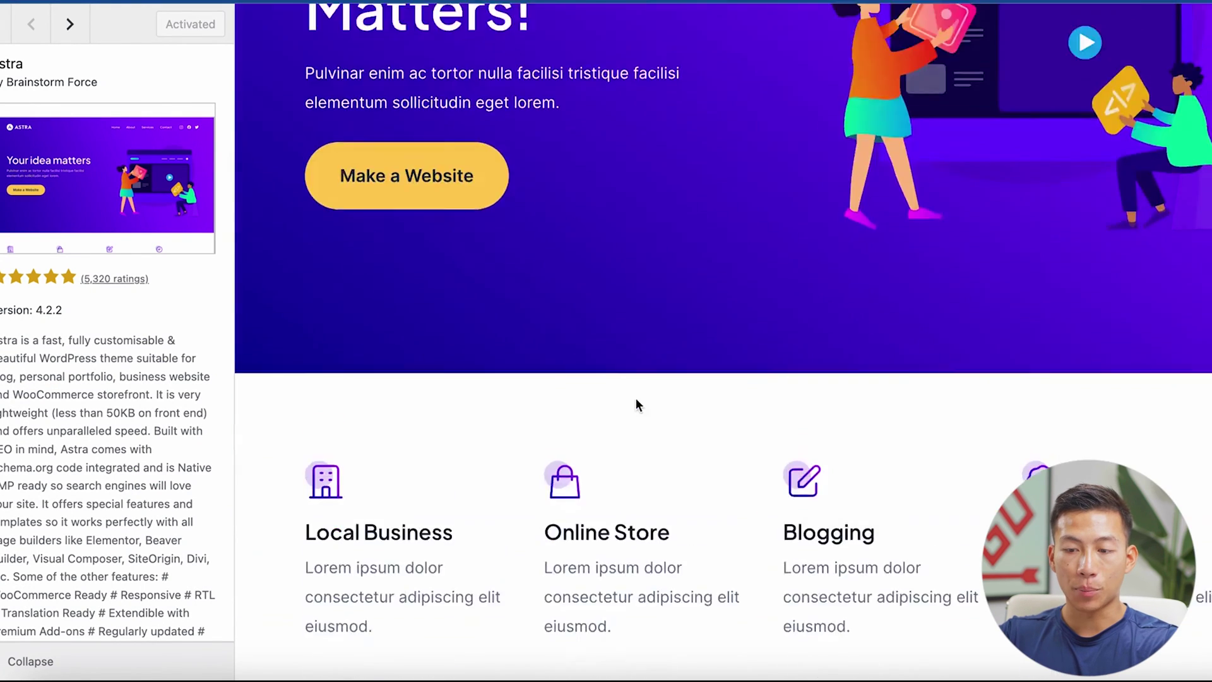
pyautogui.scroll(-5, 635, 404)
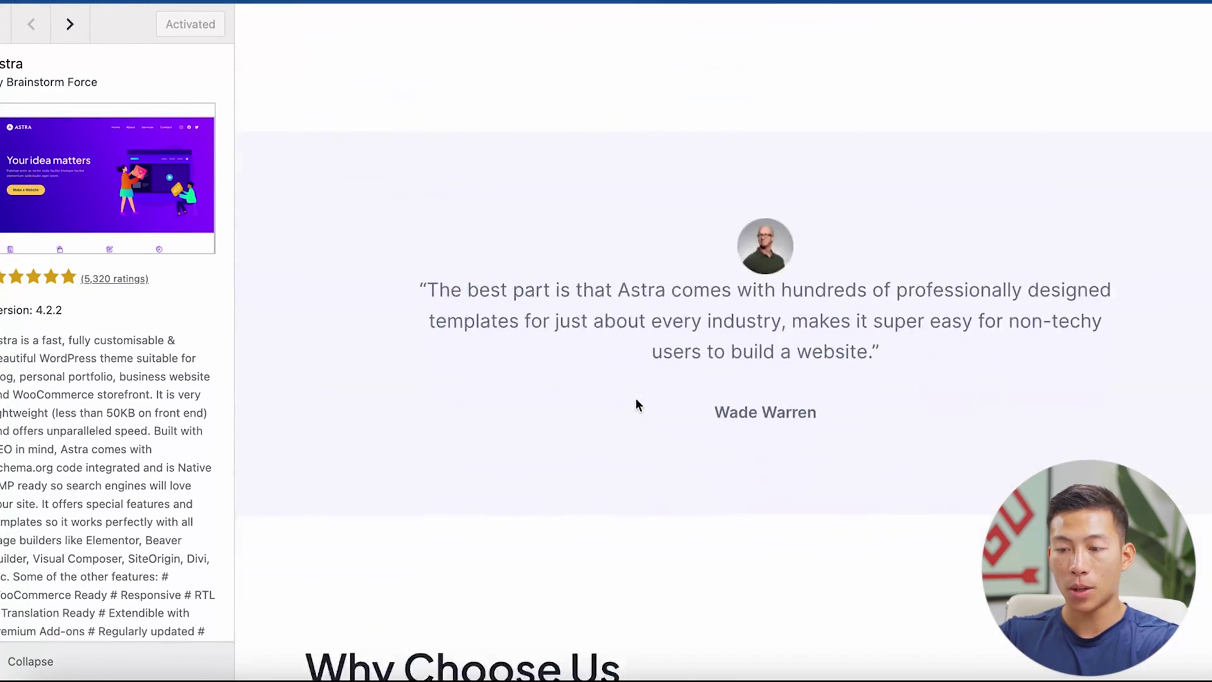
pyautogui.scroll(15, 635, 404)
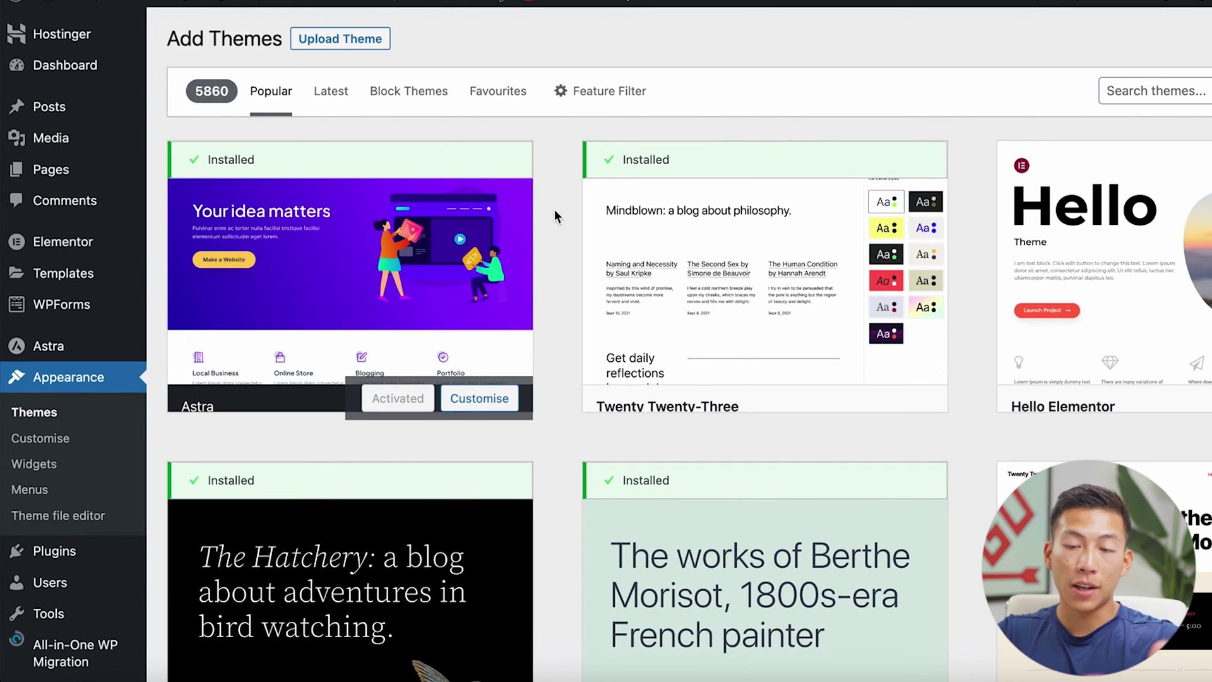
# Step: Create a new post titled "Test Blog" with the paragraph "Hello! This is my first blog post :)"
pyautogui.click(61, 112)
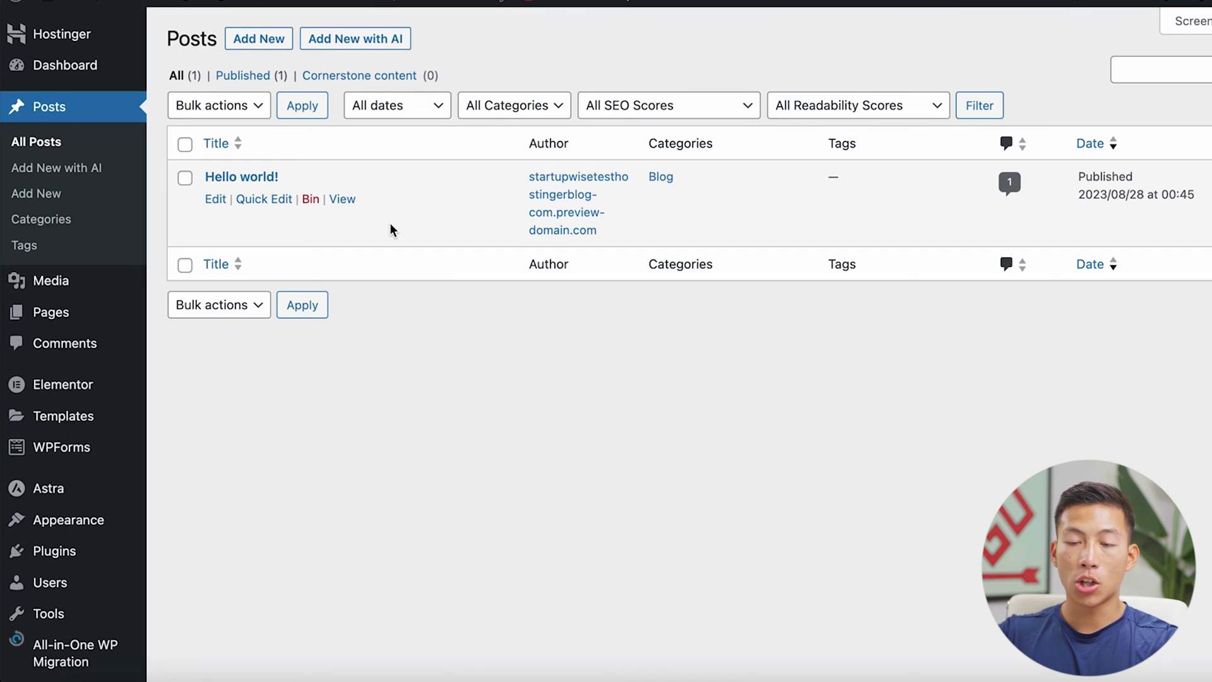
pyautogui.click(263, 43)
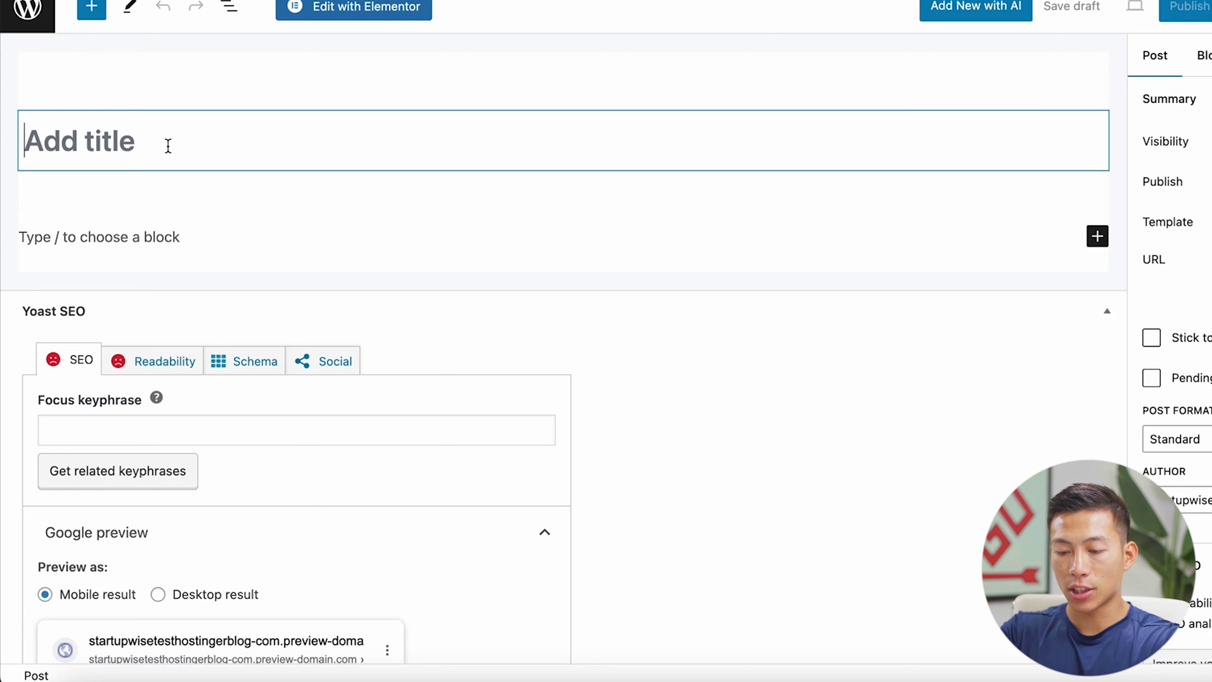
pyautogui.write('Test Blog')
pyautogui.click(124, 243)
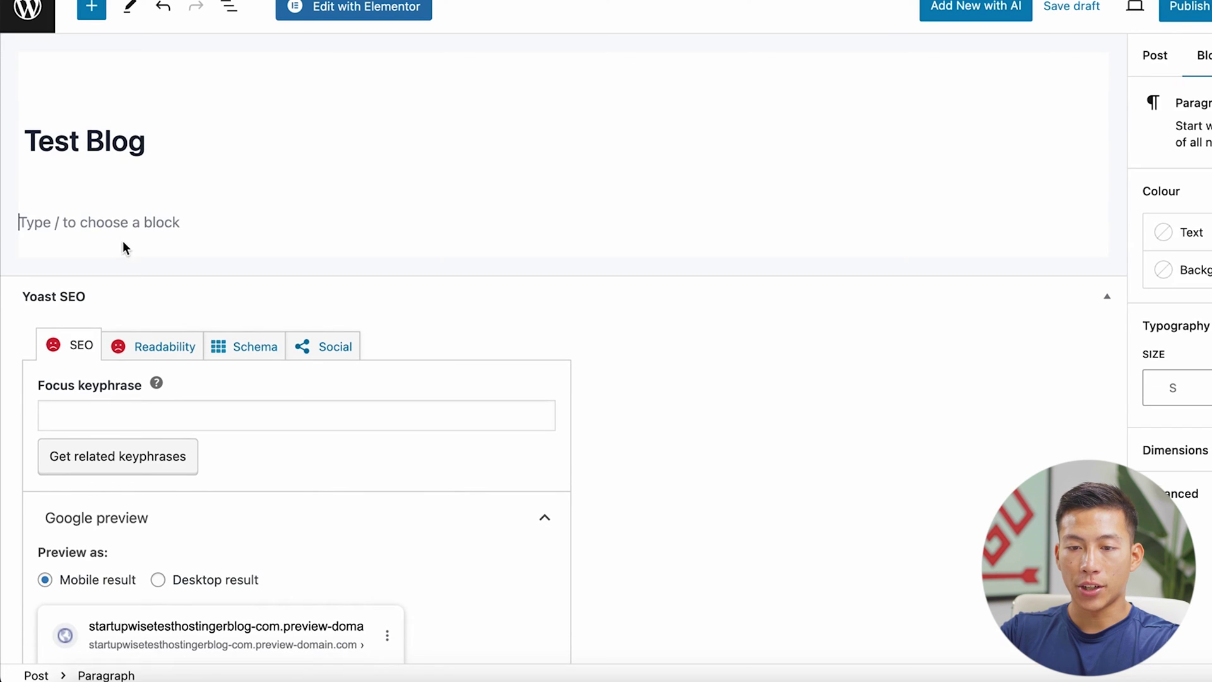
pyautogui.write('Hello! This is my first blog post :)')
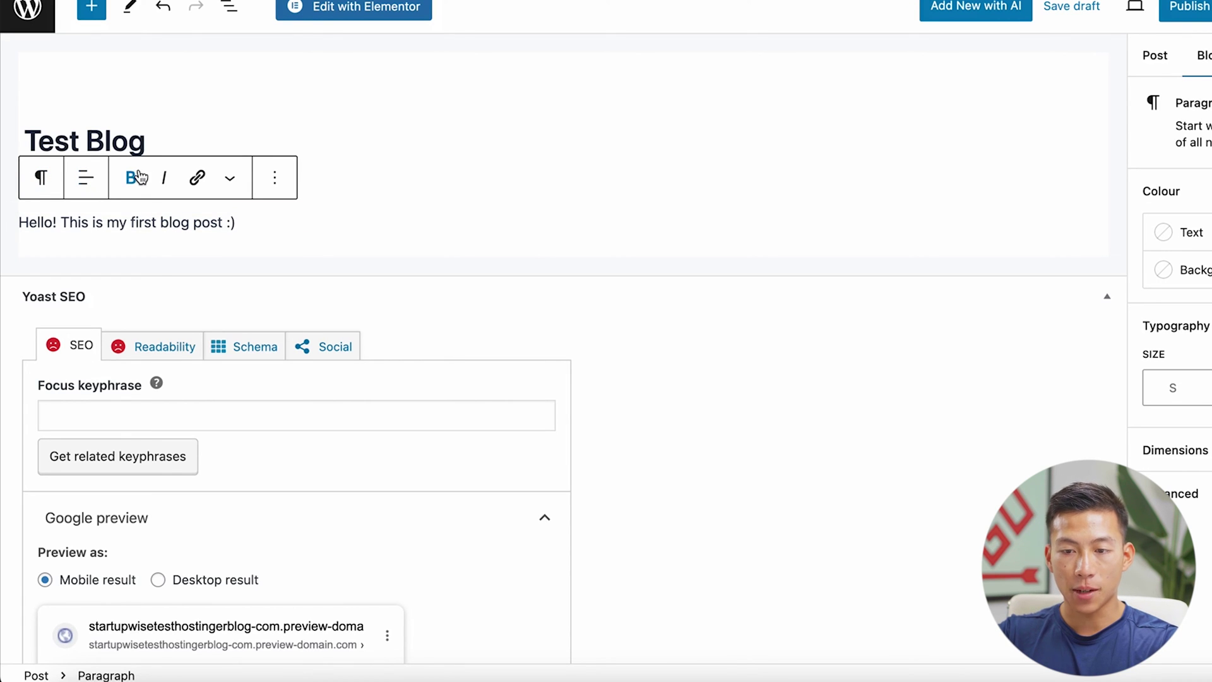
# Step: Browse the block types available for the post, including the text, media, design and theme blocks, and close the block library
pyautogui.click(92, 7)
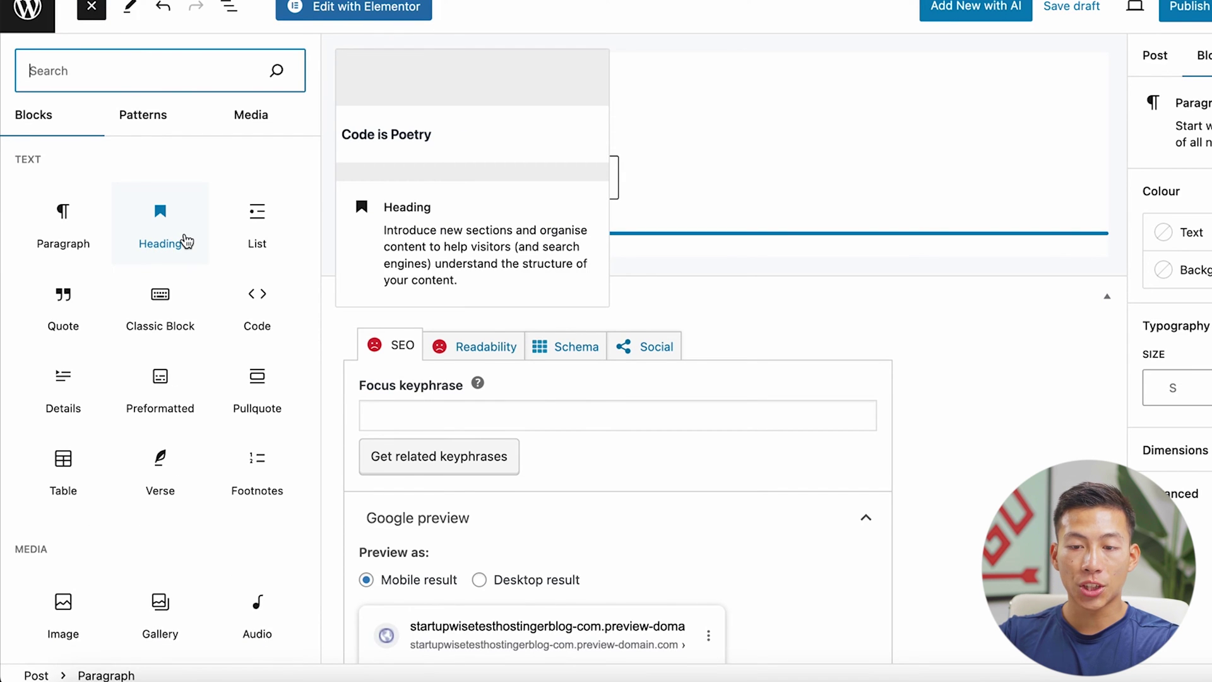
pyautogui.scroll(-5, 189, 379)
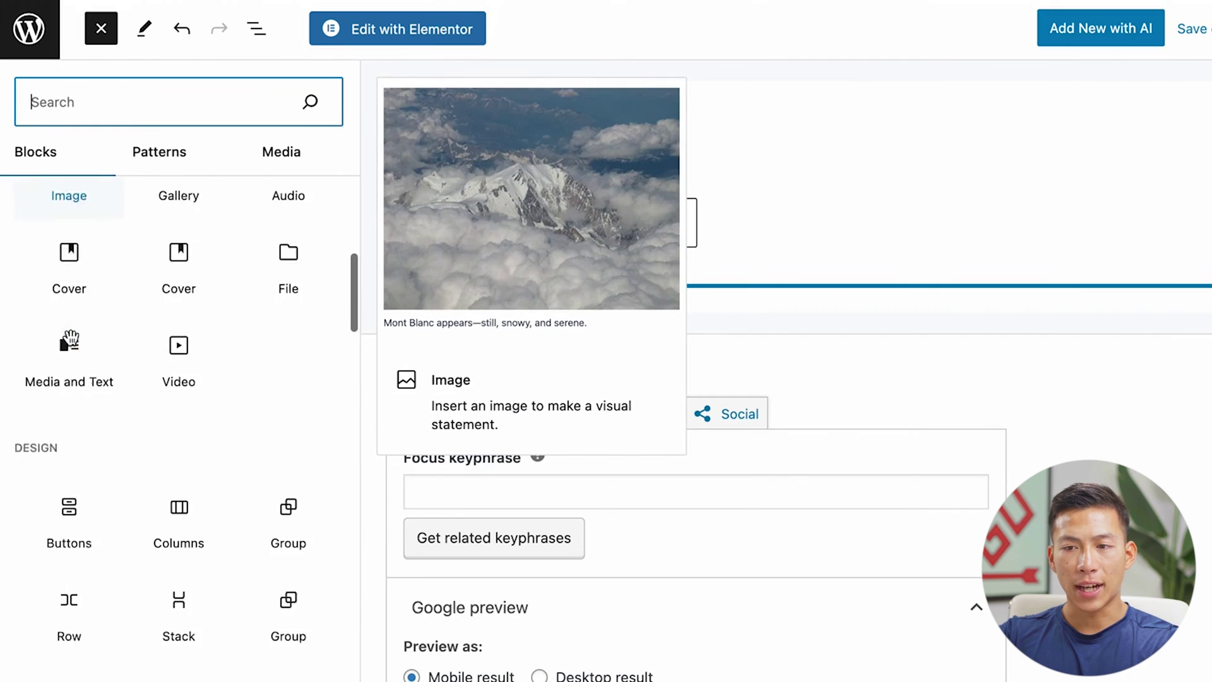
pyautogui.scroll(-5, 63, 277)
pyautogui.scroll(-10, 71, 341)
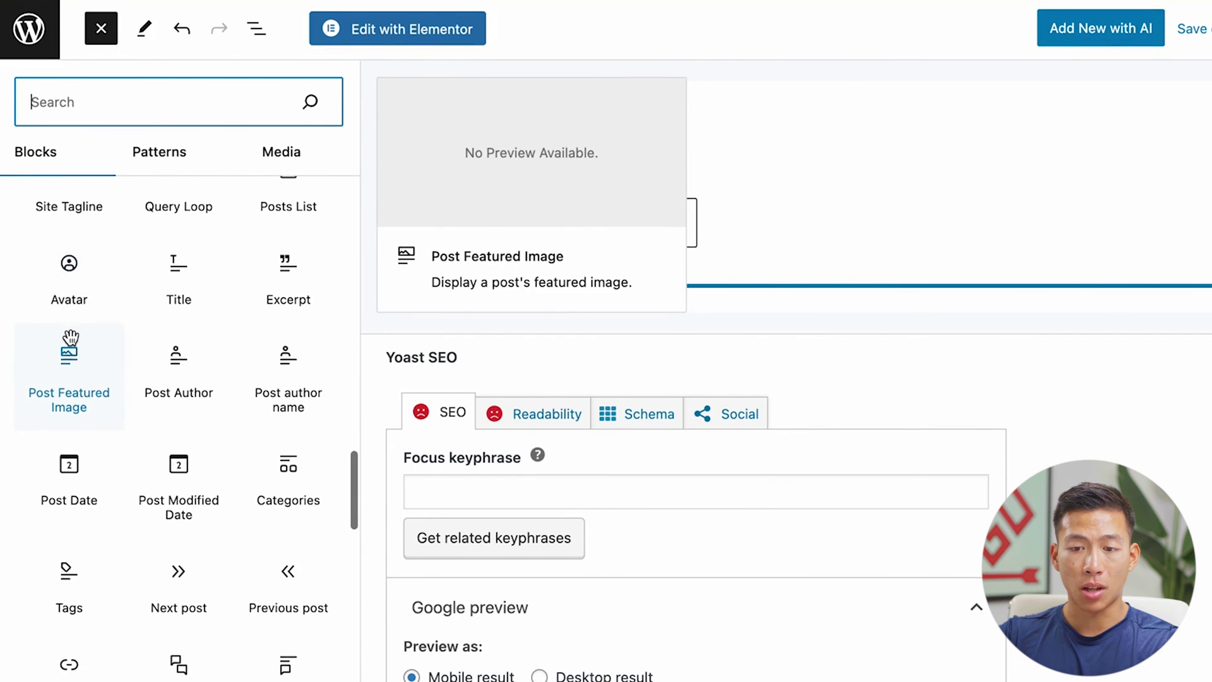
pyautogui.click(103, 30)
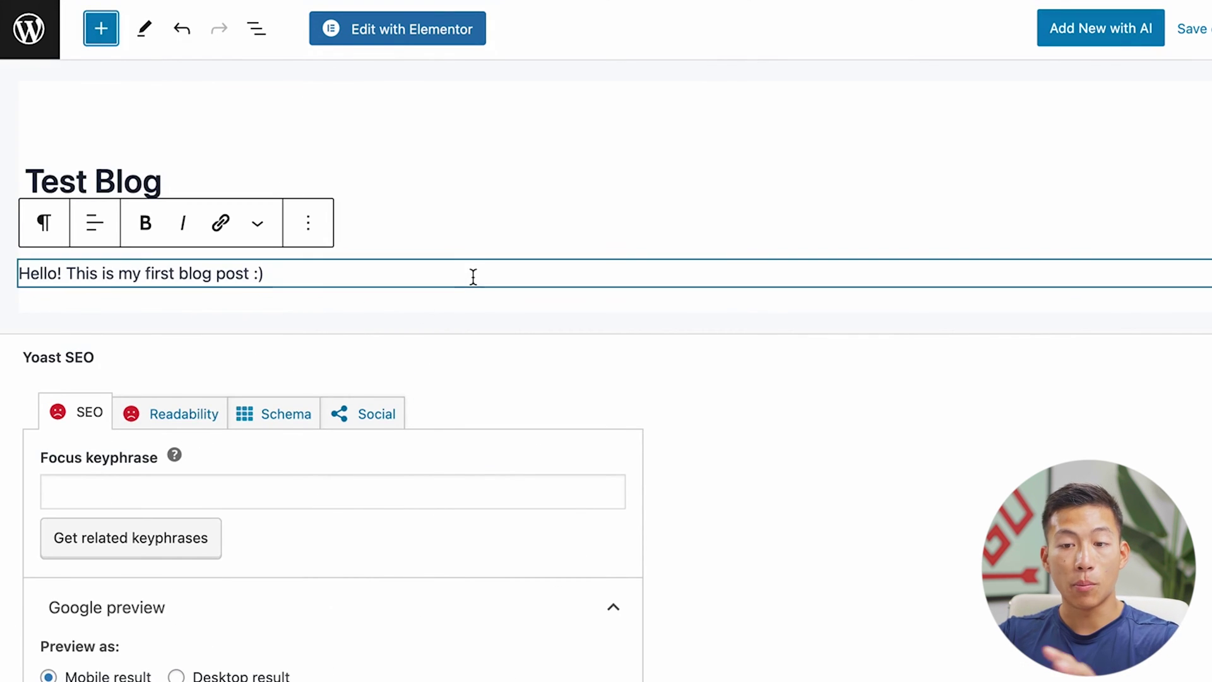
# Step: Open the Test Blog post in Elementor and add a single-column section below the paragraph
pyautogui.click(412, 32)
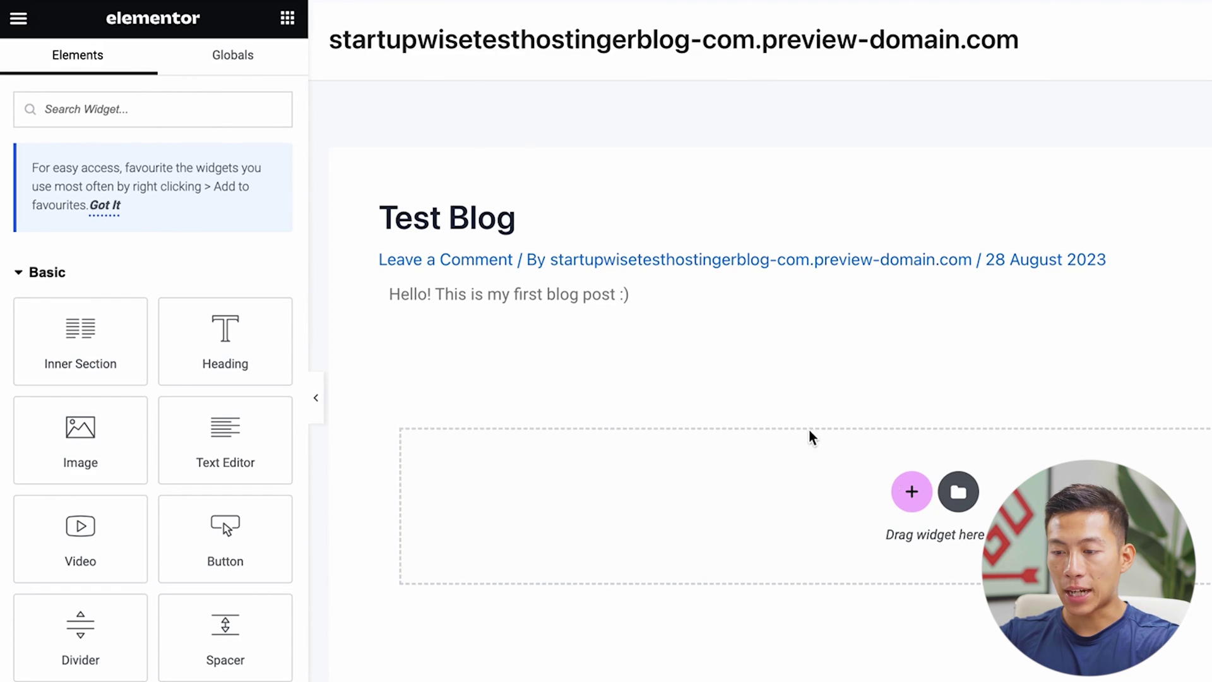
pyautogui.click(911, 491)
pyautogui.scroll(-1, 910, 496)
pyautogui.scroll(1, 910, 496)
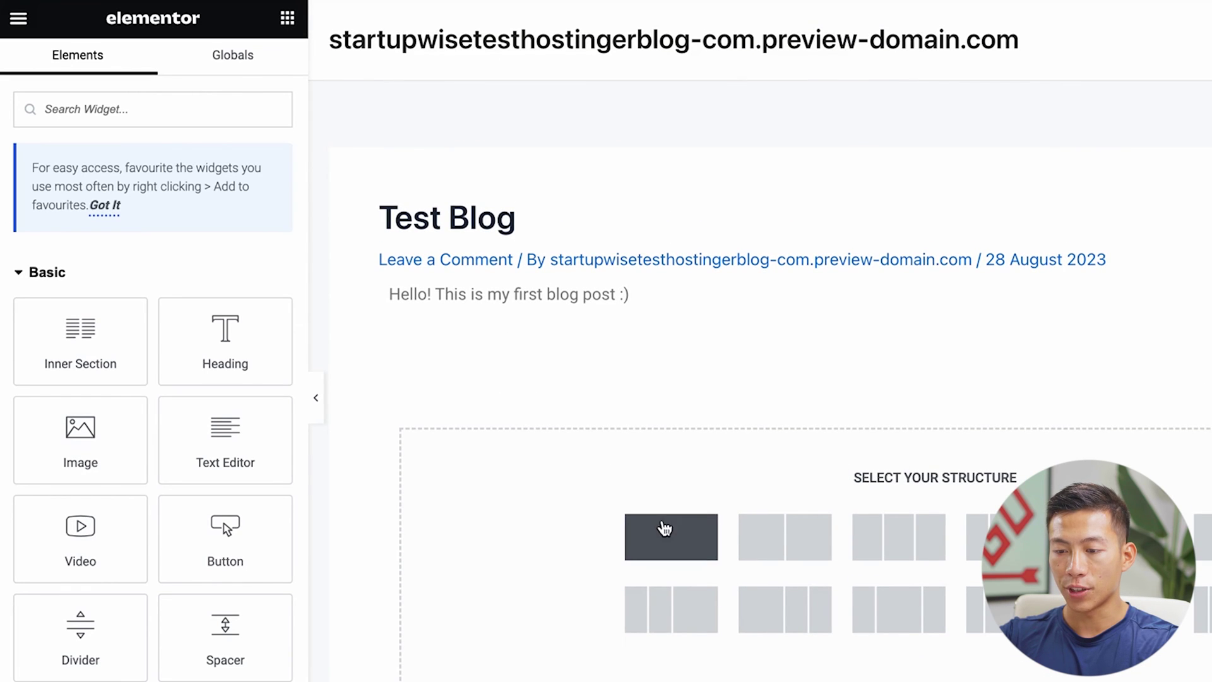
pyautogui.click(672, 548)
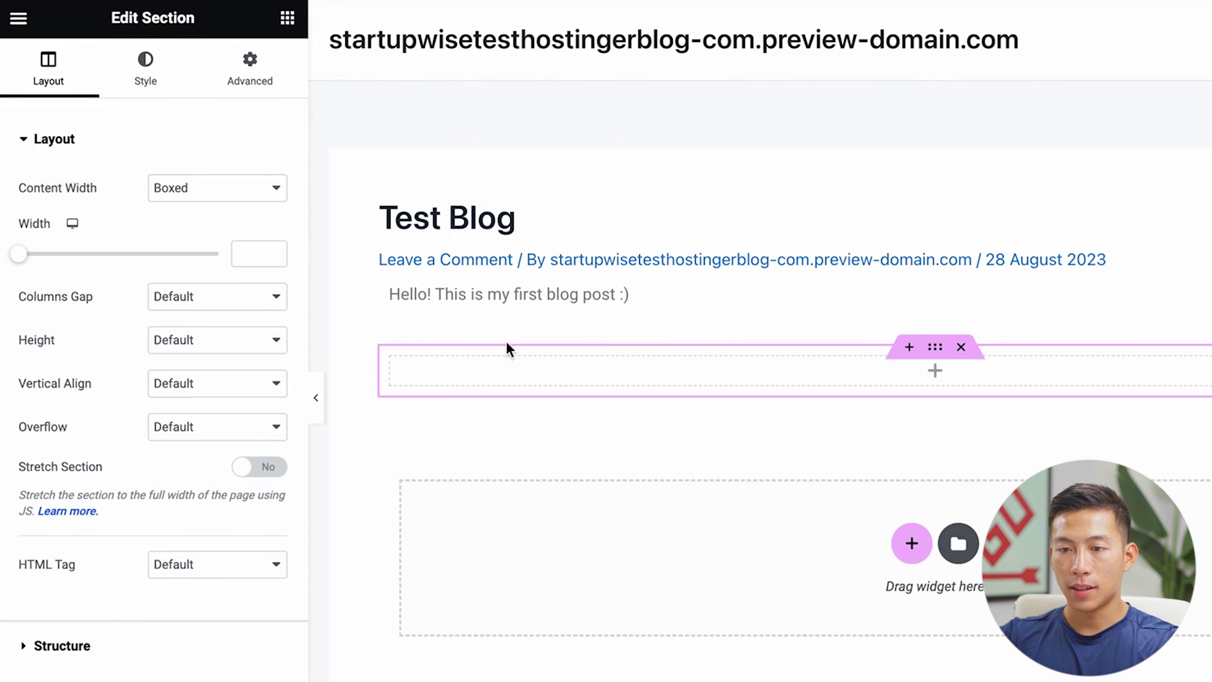
# Step: Insert an Image widget into the new section using interior-modern-contemporary-decor.jpg from the media library, and publish the post
pyautogui.click(287, 18)
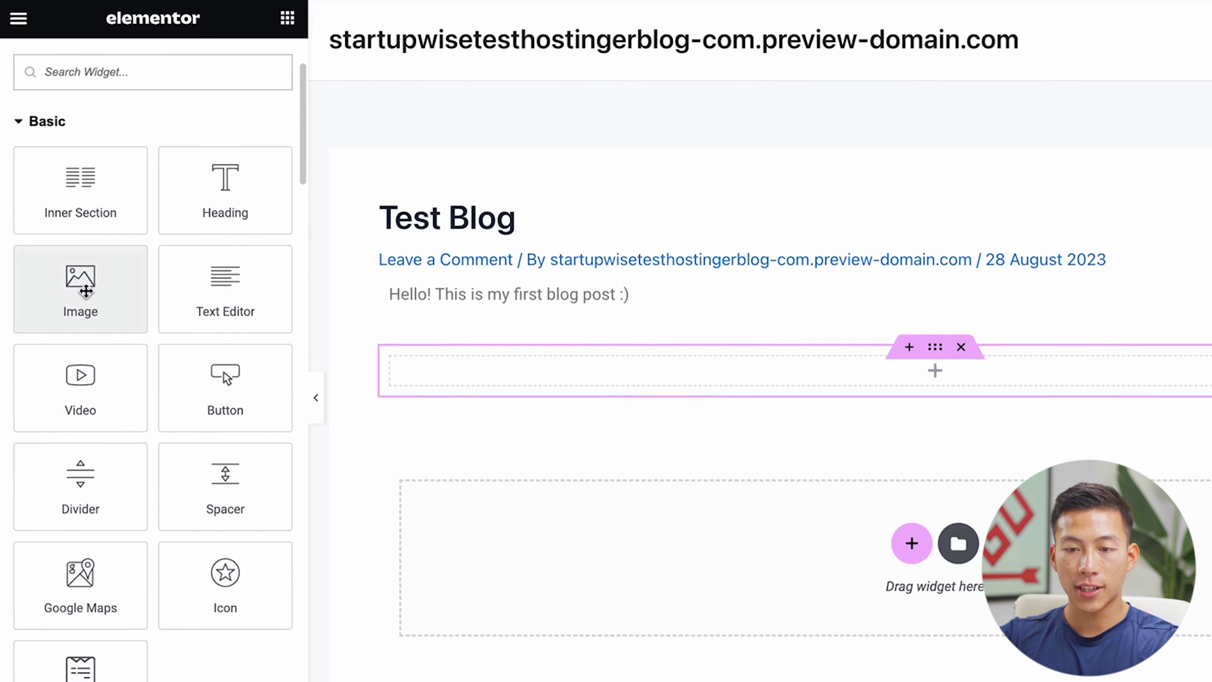
pyautogui.moveTo(81, 291); pyautogui.dragTo(661, 366)
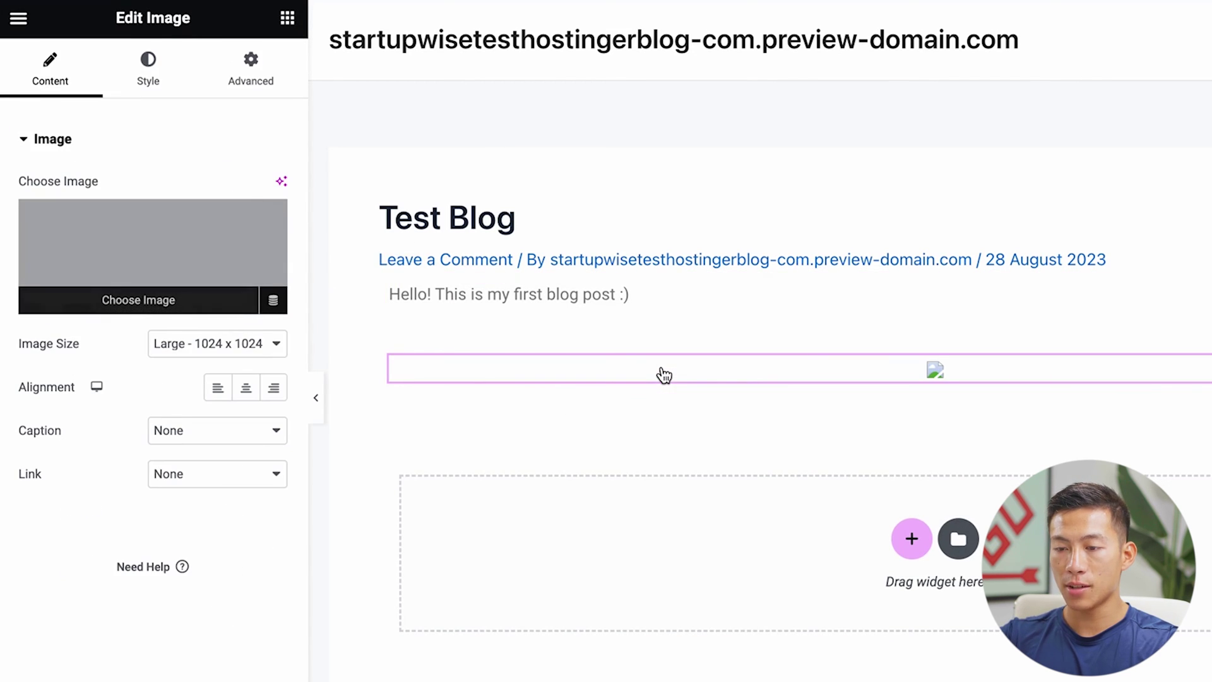
pyautogui.click(117, 298)
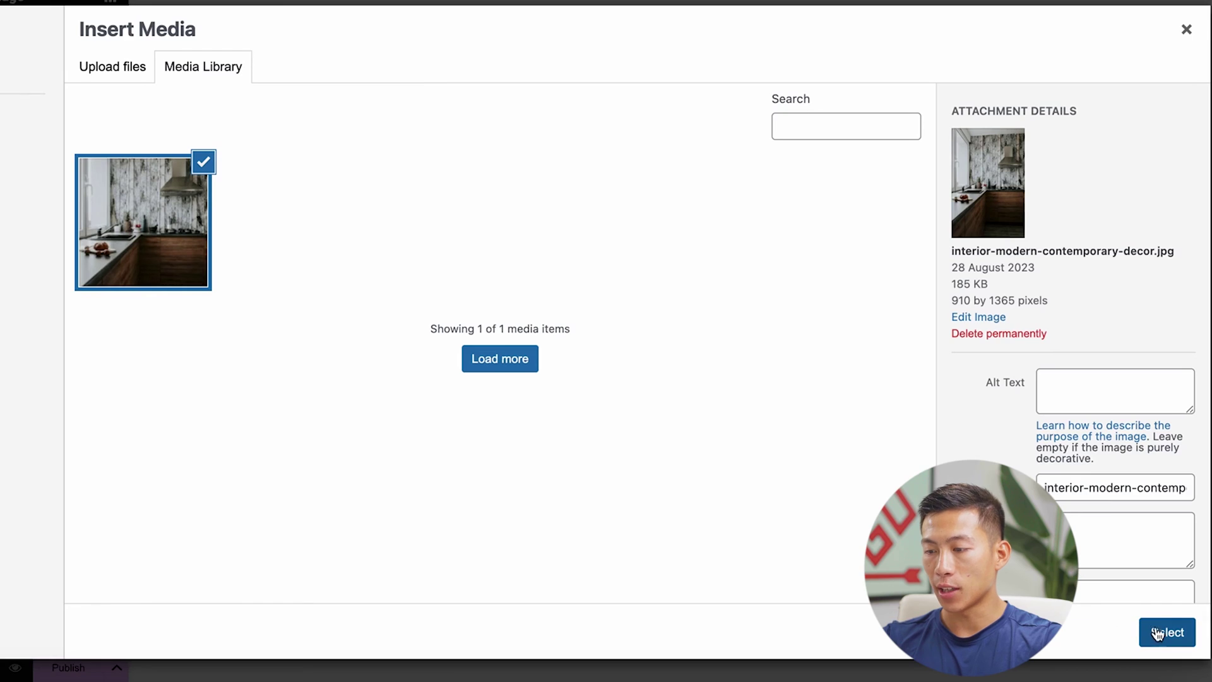
pyautogui.click(1158, 632)
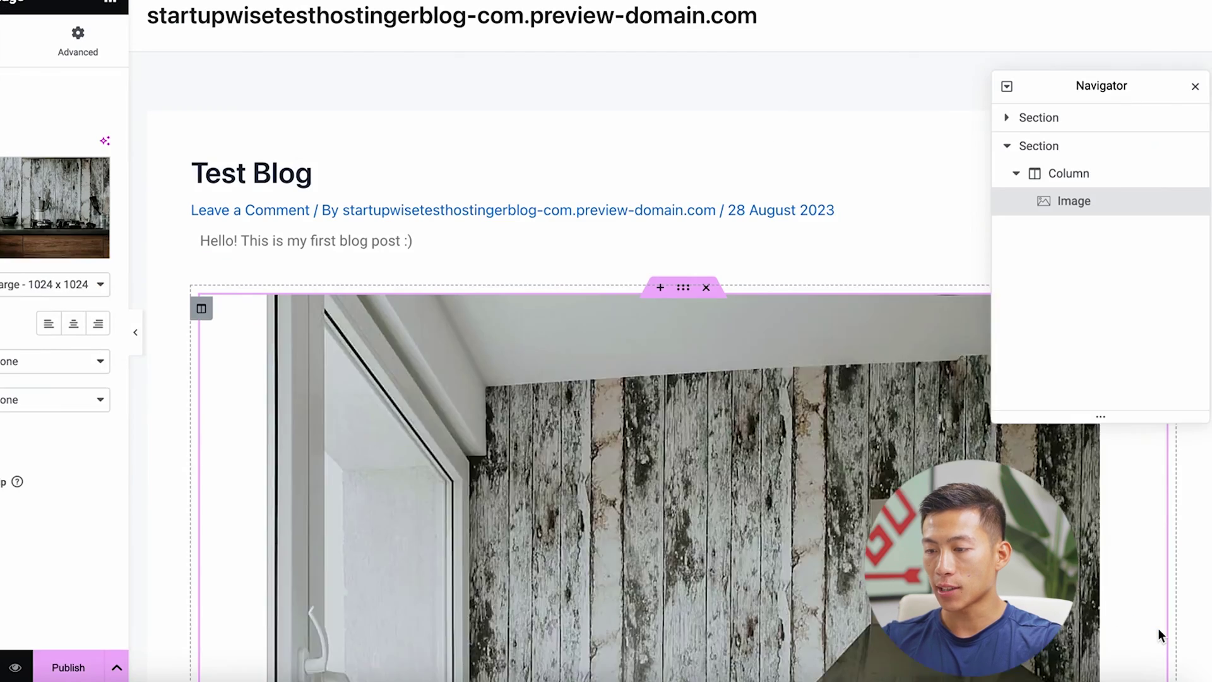
pyautogui.scroll(-10, 744, 438)
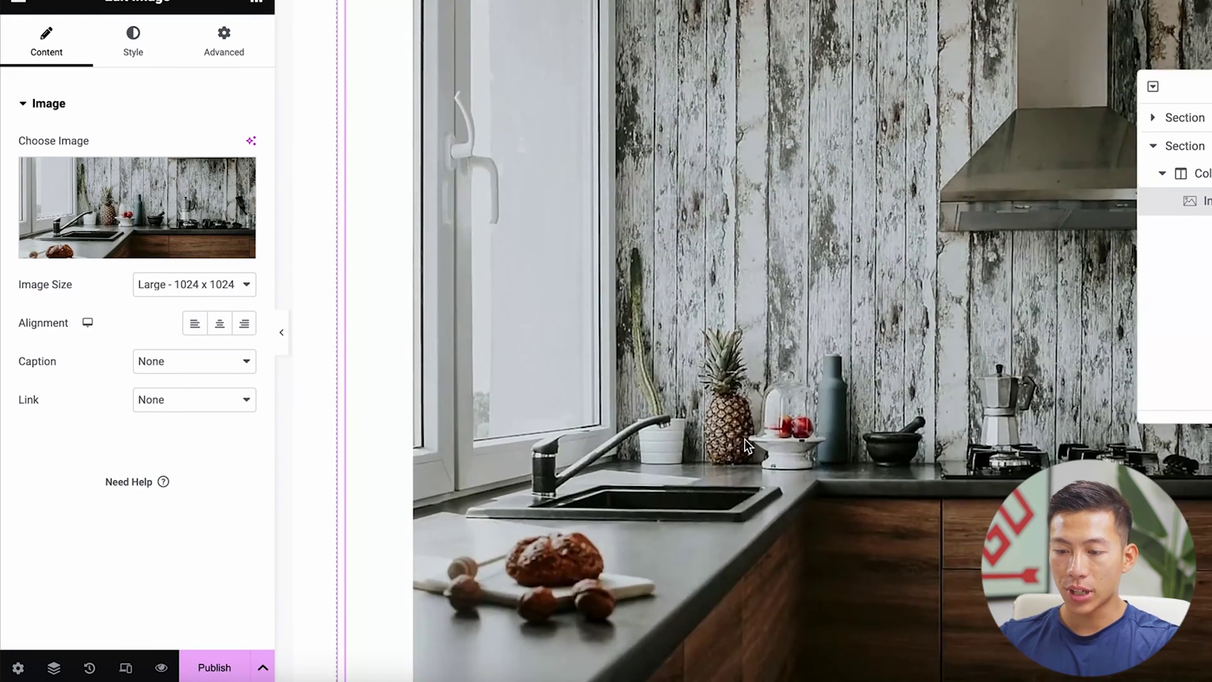
pyautogui.scroll(10, 744, 438)
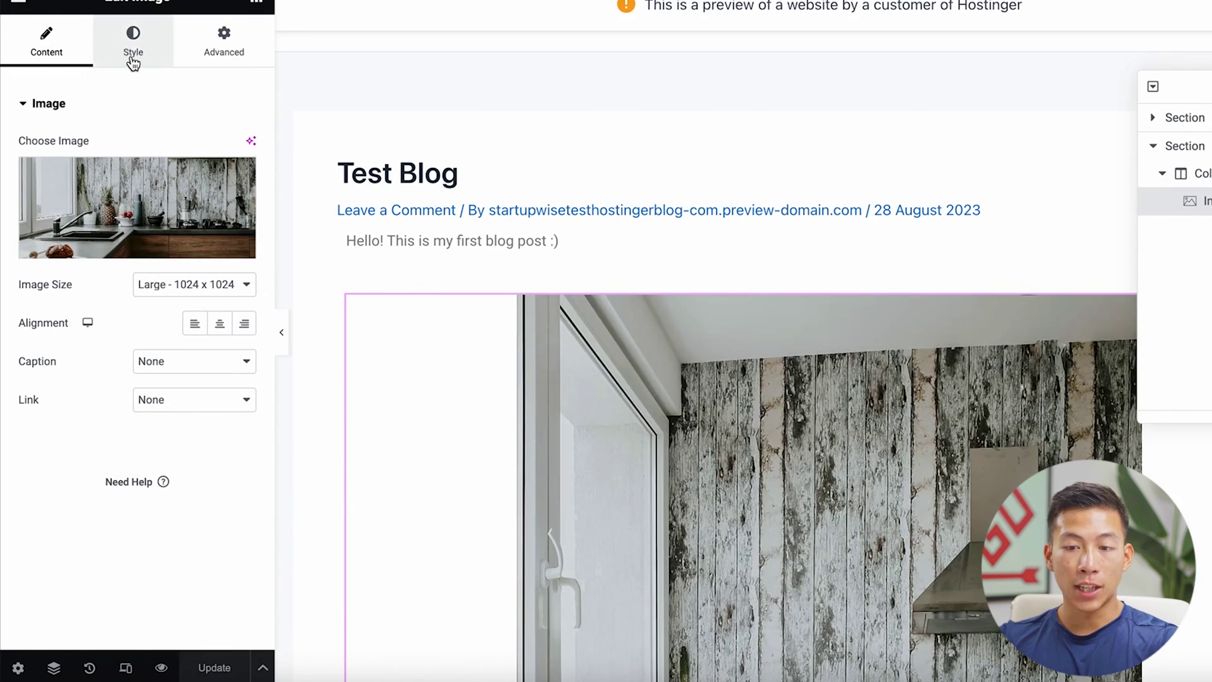
# Step: Look through the style and advanced settings of the kitchen image, and leave its editing
pyautogui.click(133, 50)
pyautogui.click(215, 50)
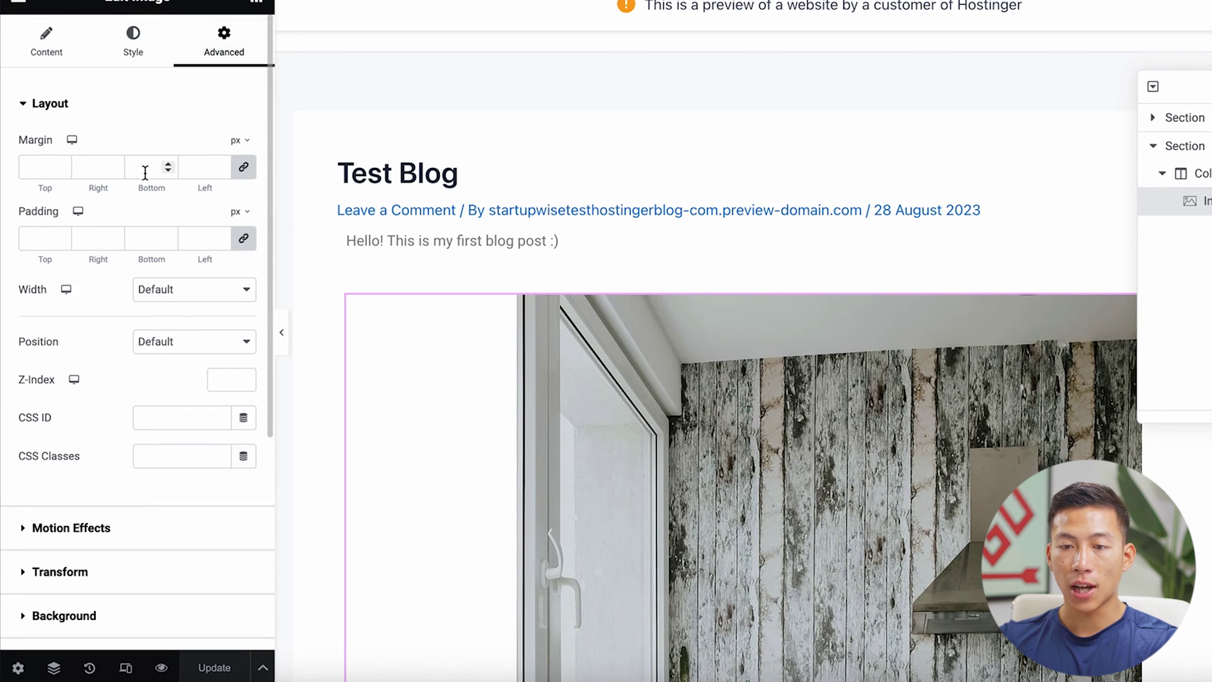
pyautogui.scroll(-4, 130, 260)
pyautogui.press('Escape')
pyautogui.scroll(2, 140, 387)
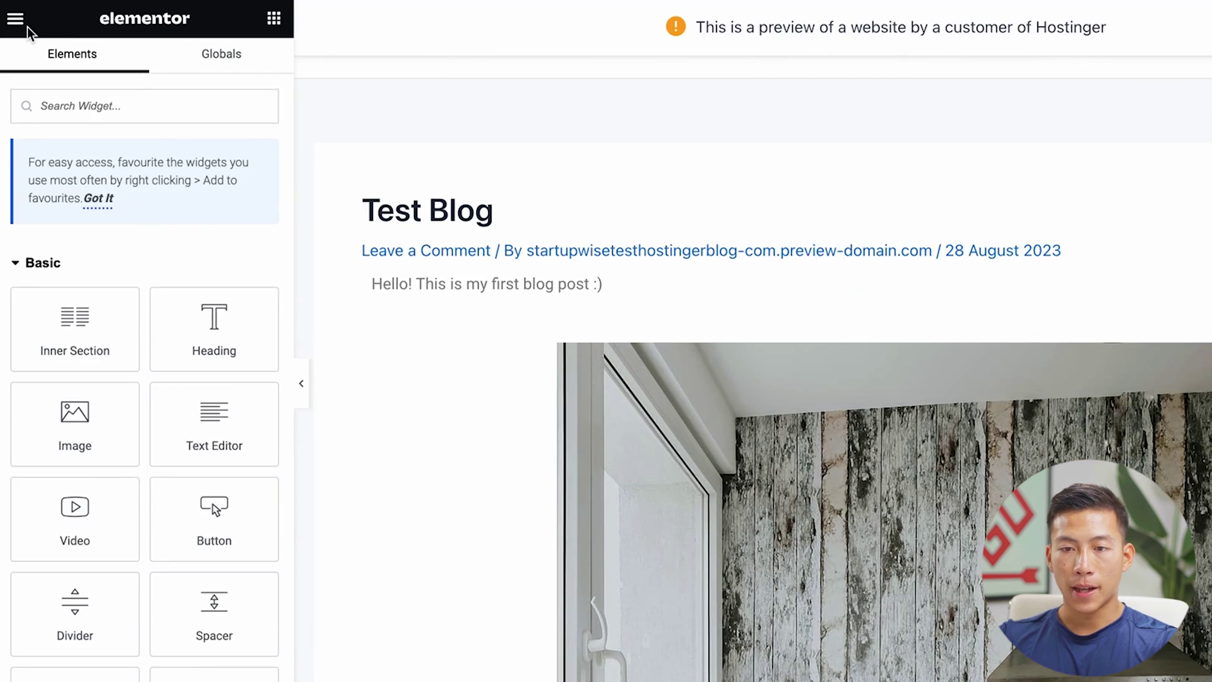
# Step: Exit the Elementor editor to the posts list and open the live site to view the published posts
pyautogui.click(16, 29)
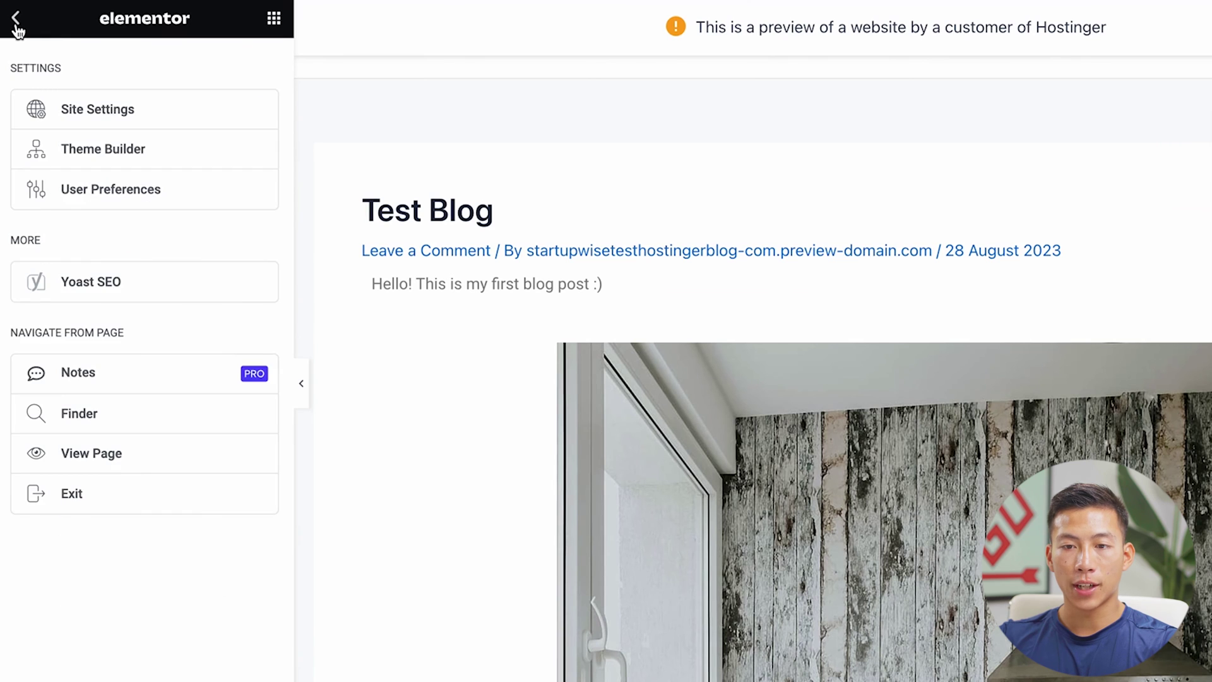
pyautogui.click(71, 493)
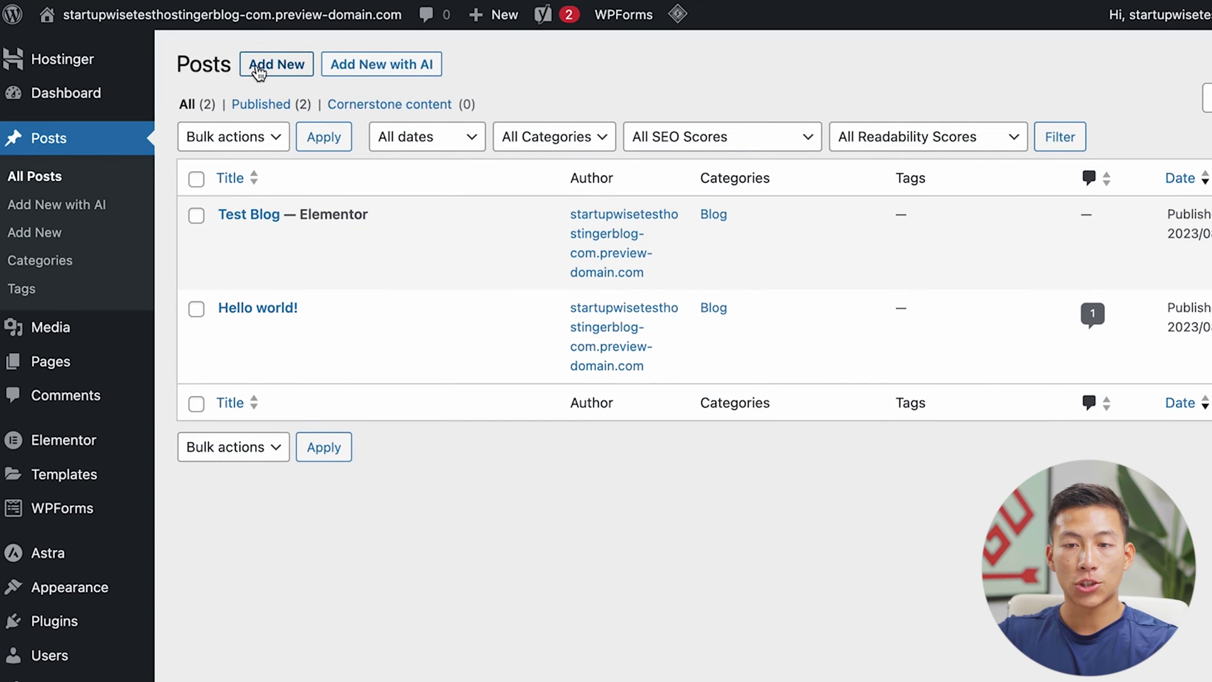
pyautogui.moveTo(192, 23)
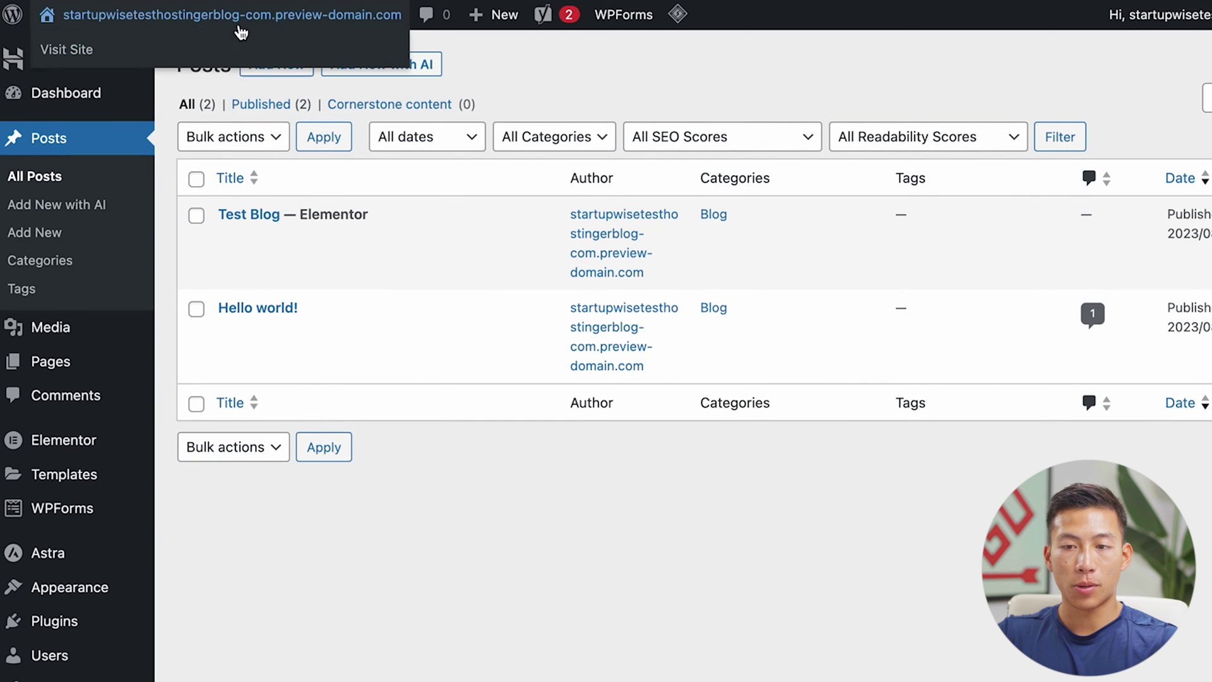
pyautogui.click(190, 24)
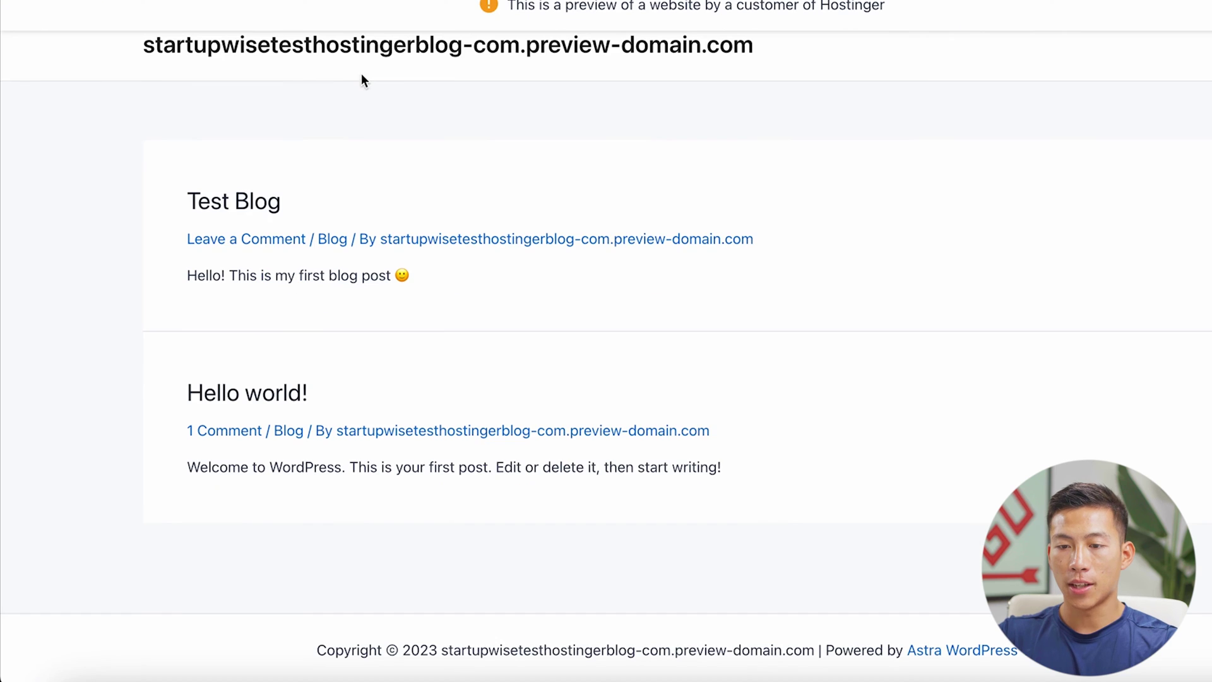
# Step: Open the Test Blog post on the live site and look through its text and kitchen image
pyautogui.click(250, 208)
pyautogui.scroll(-3, 347, 419)
pyautogui.scroll(1, 346, 419)
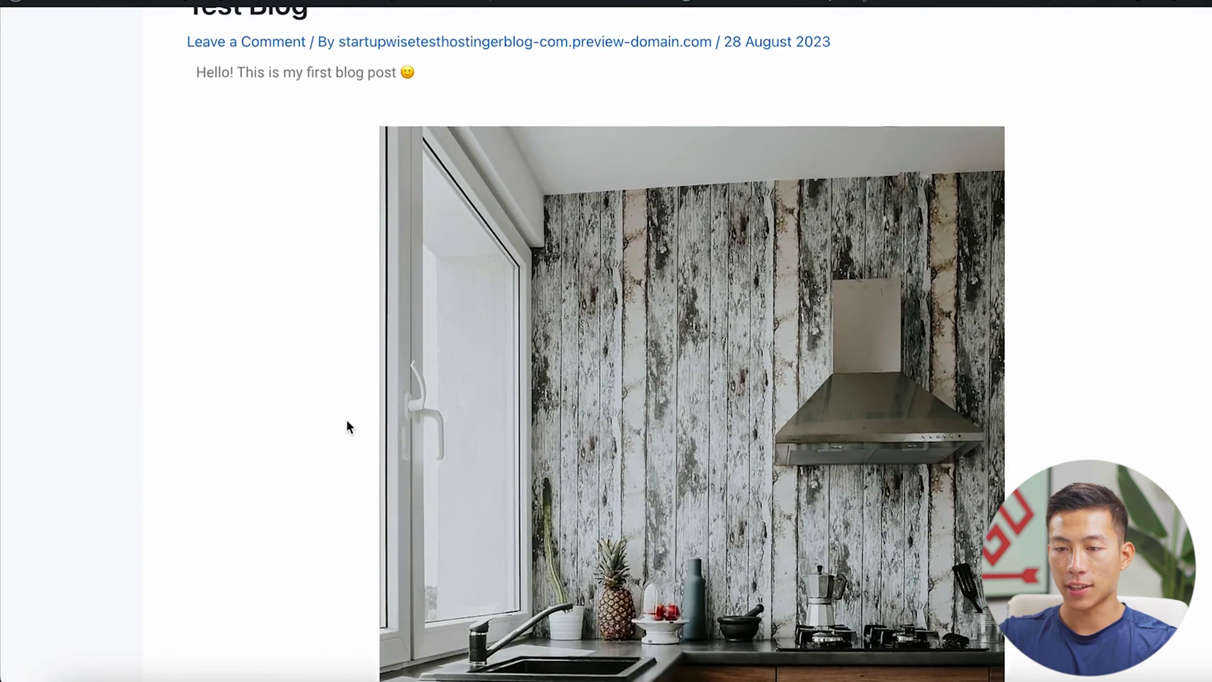
pyautogui.scroll(-5, 372, 378)
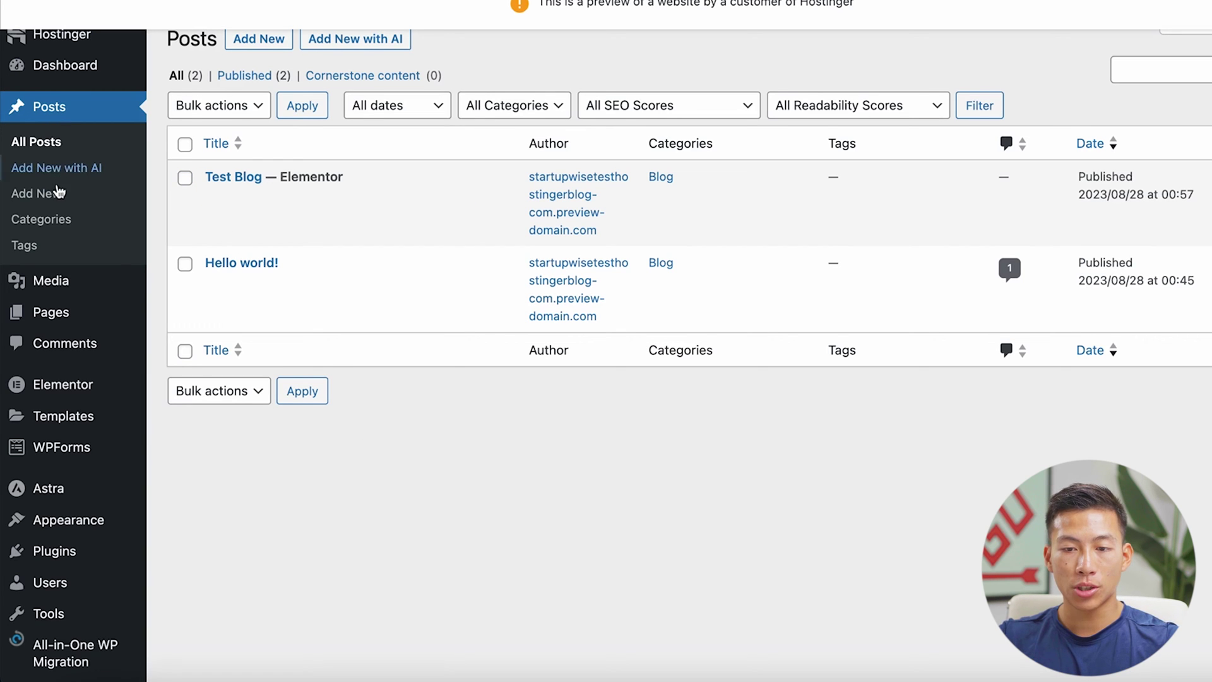
# Step: Add a post category named Interior Design with the slug interior-design
pyautogui.click(51, 222)
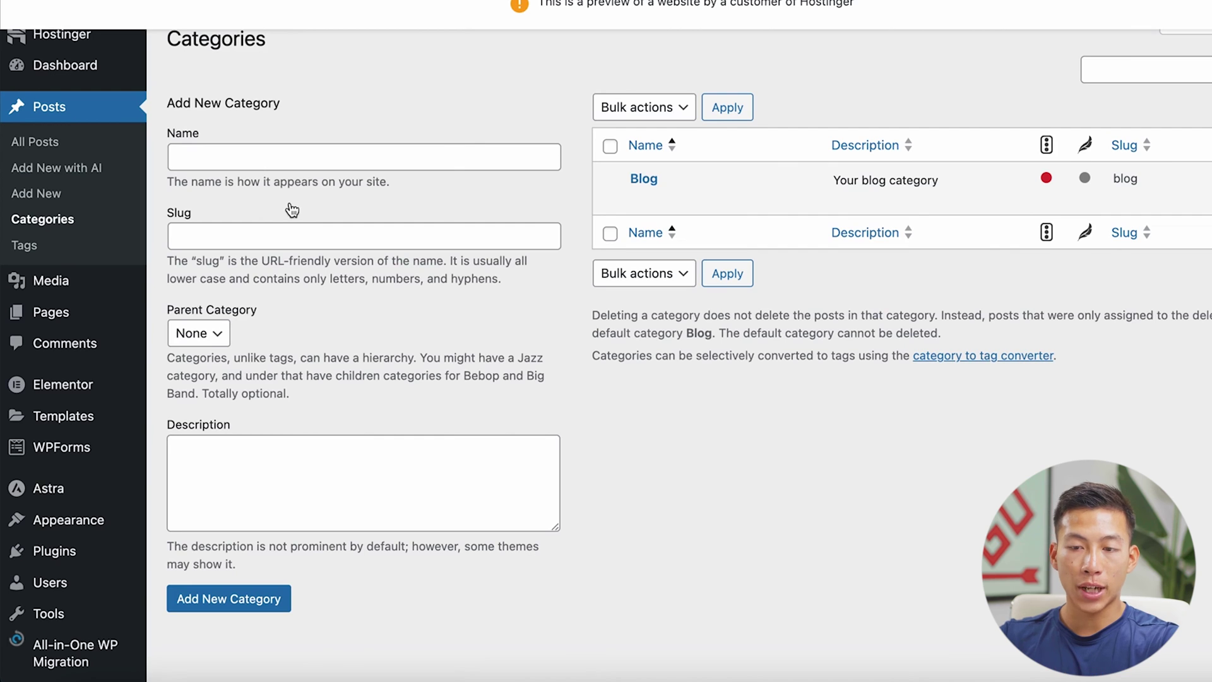
pyautogui.click(258, 160)
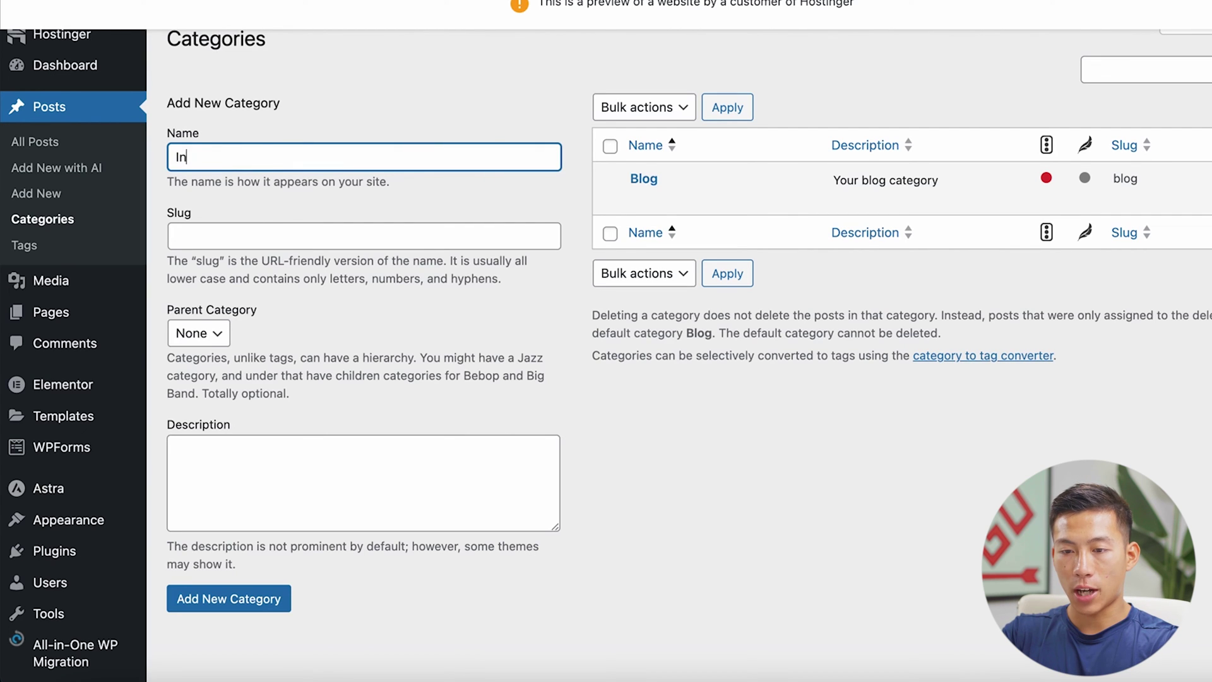
pyautogui.write('Interior De')
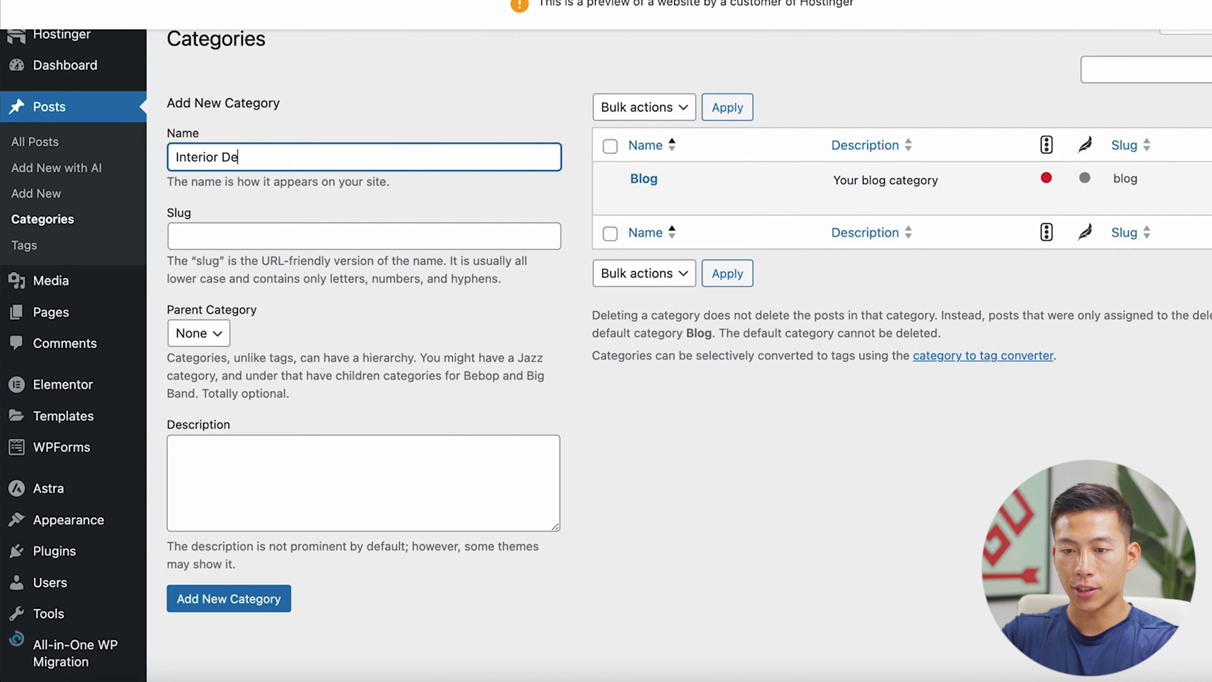
pyautogui.write('sign')
pyautogui.click(282, 235)
pyautogui.write('interior-design')
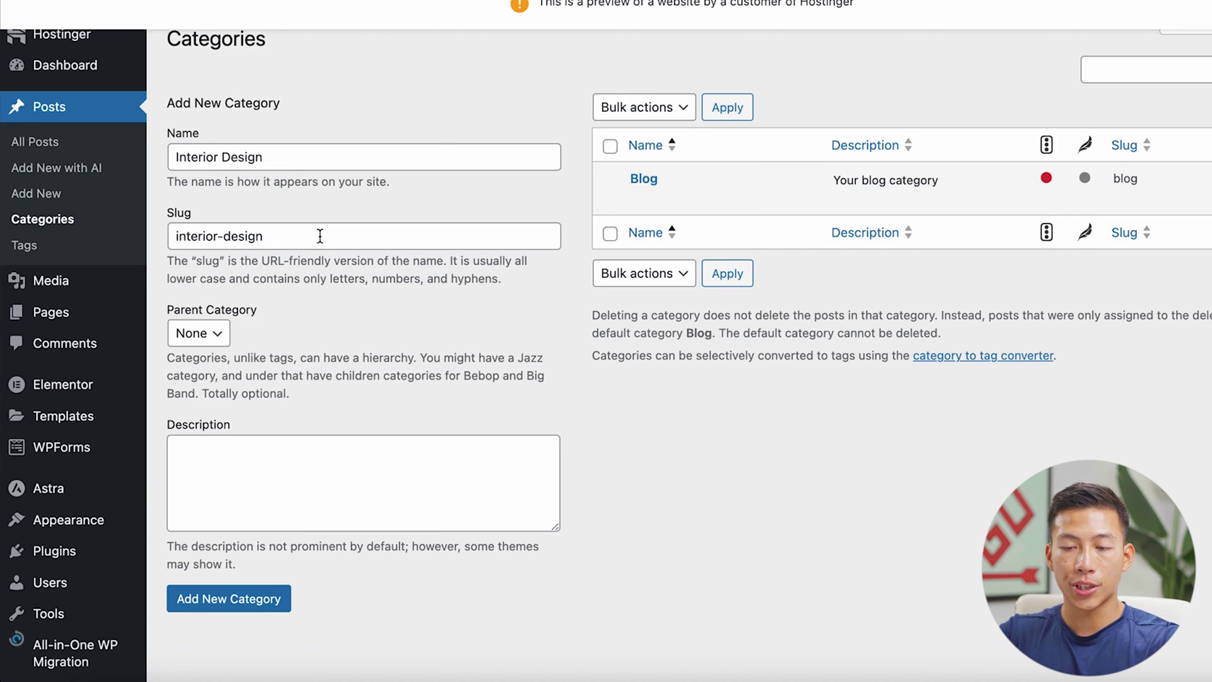
pyautogui.click(248, 599)
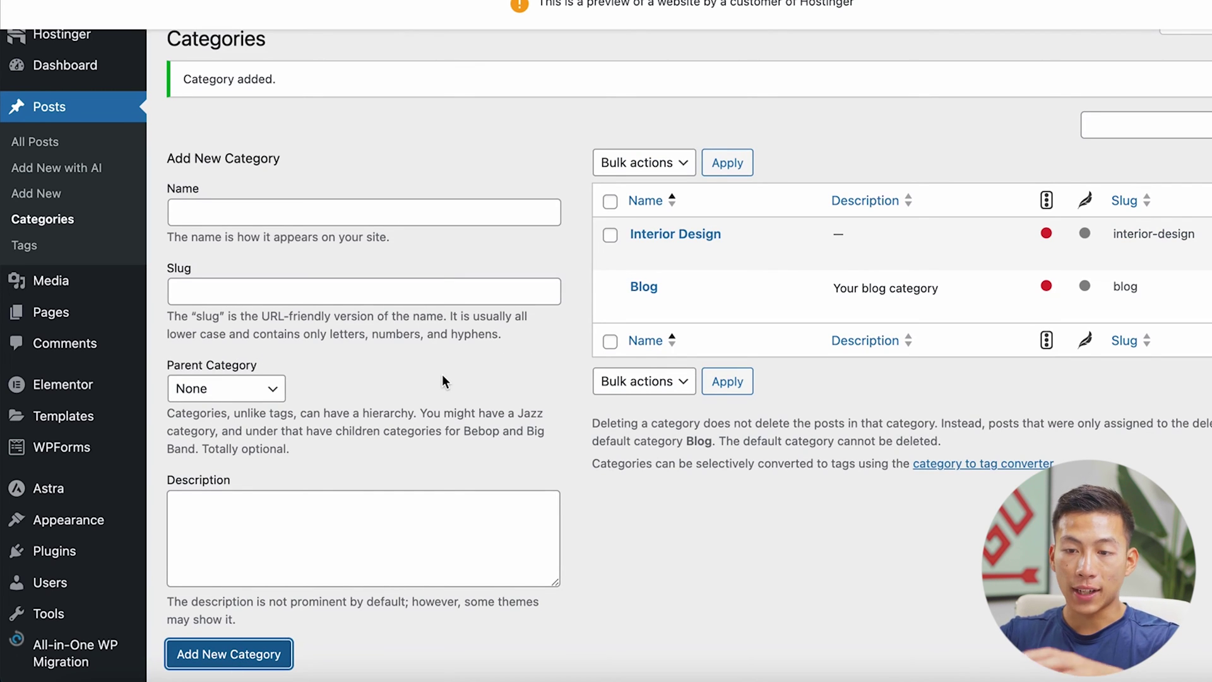
# Step: Add a category named 1 Bed Apartments with the slug 1-bed-apartments under the parent category Interior Design
pyautogui.click(213, 207)
pyautogui.write('1 Bed Apartments')
pyautogui.press('Tab')
pyautogui.write('1-bed-apartments')
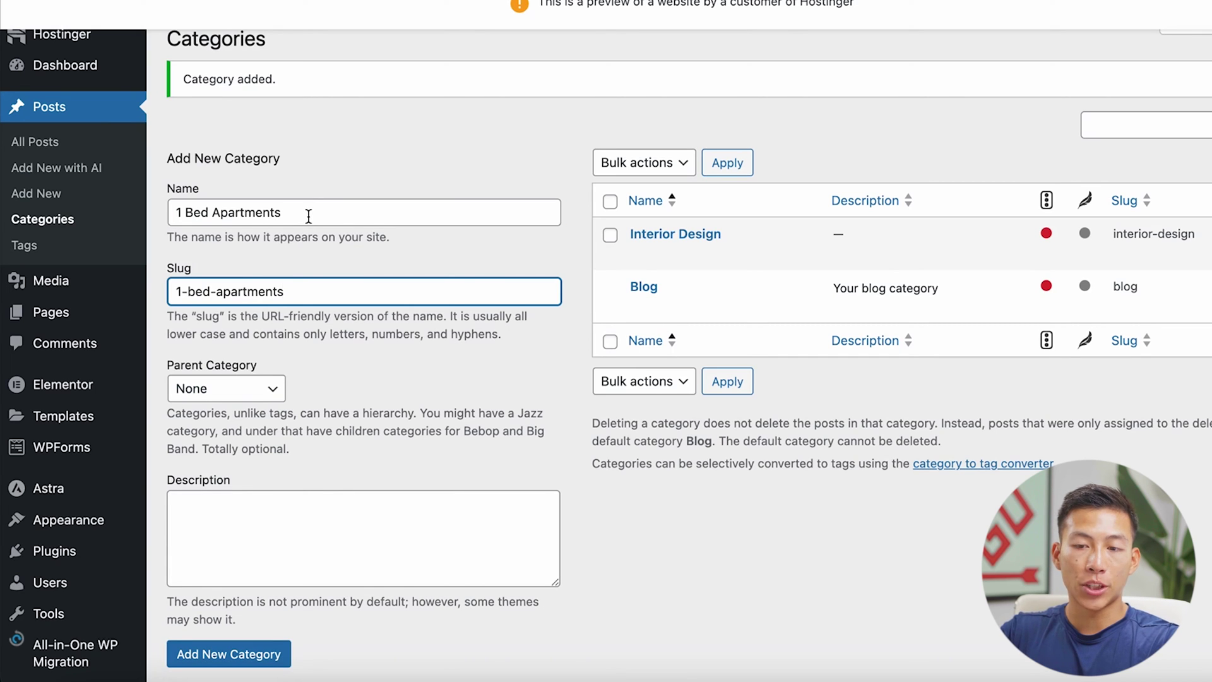
pyautogui.click(246, 394)
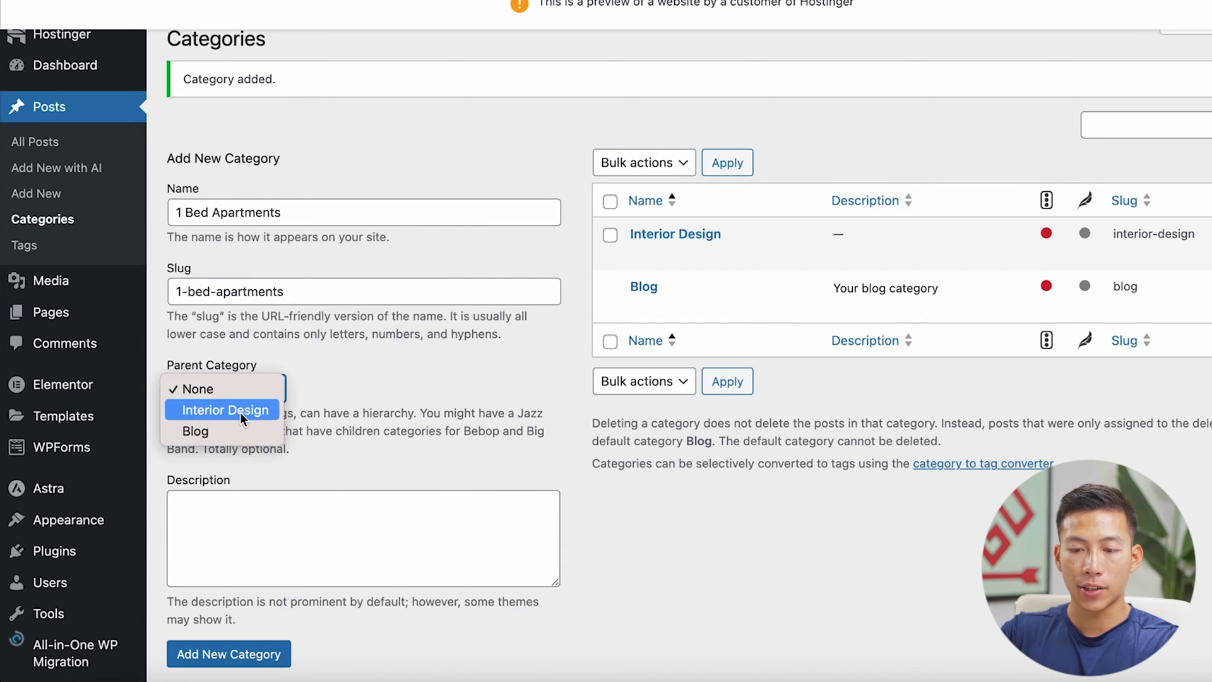
pyautogui.click(240, 412)
pyautogui.click(228, 654)
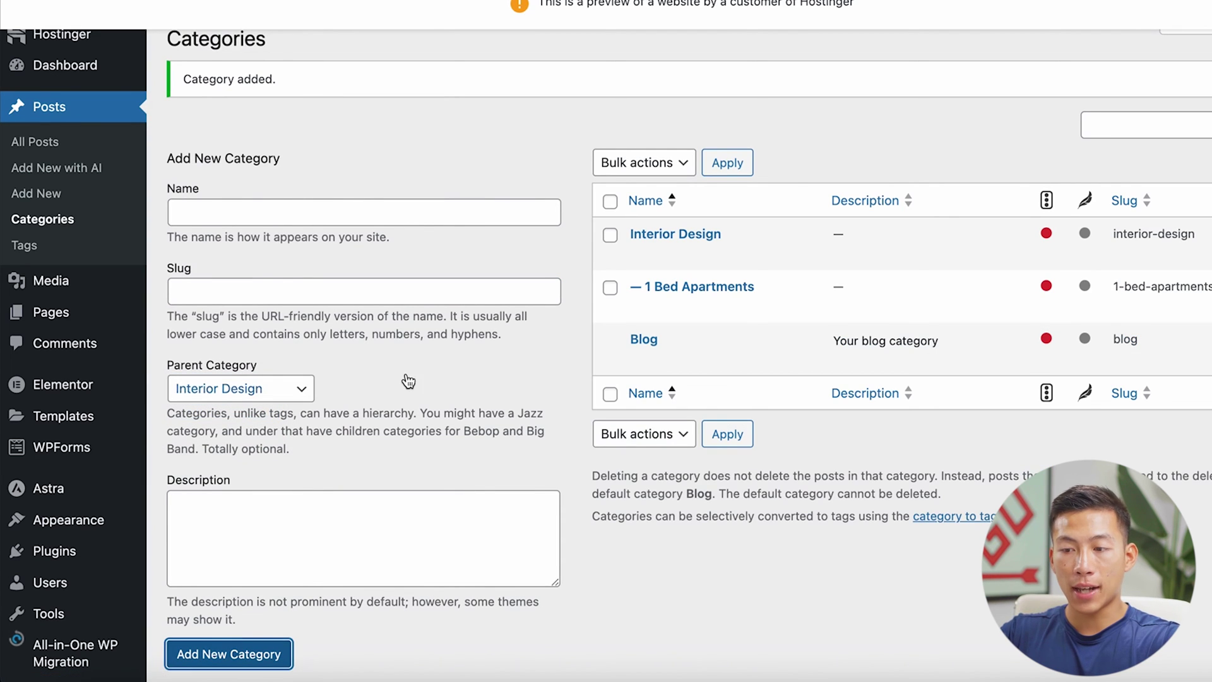
# Step: Replace Test Blog's Blog category with Interior Design and 1 Bed Apartments, and view the Interior Design archive on the live site
pyautogui.moveTo(649, 248)
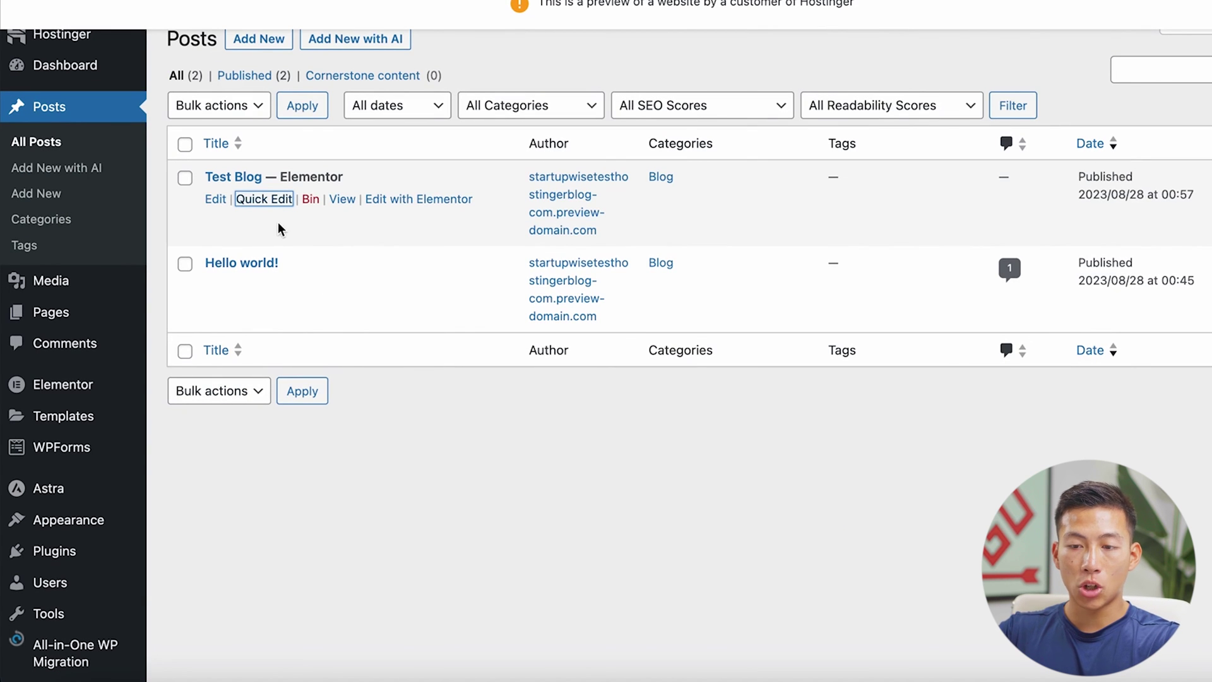
pyautogui.click(264, 199)
pyautogui.click(665, 211)
pyautogui.click(665, 237)
pyautogui.click(665, 213)
pyautogui.click(681, 260)
pyautogui.click(214, 403)
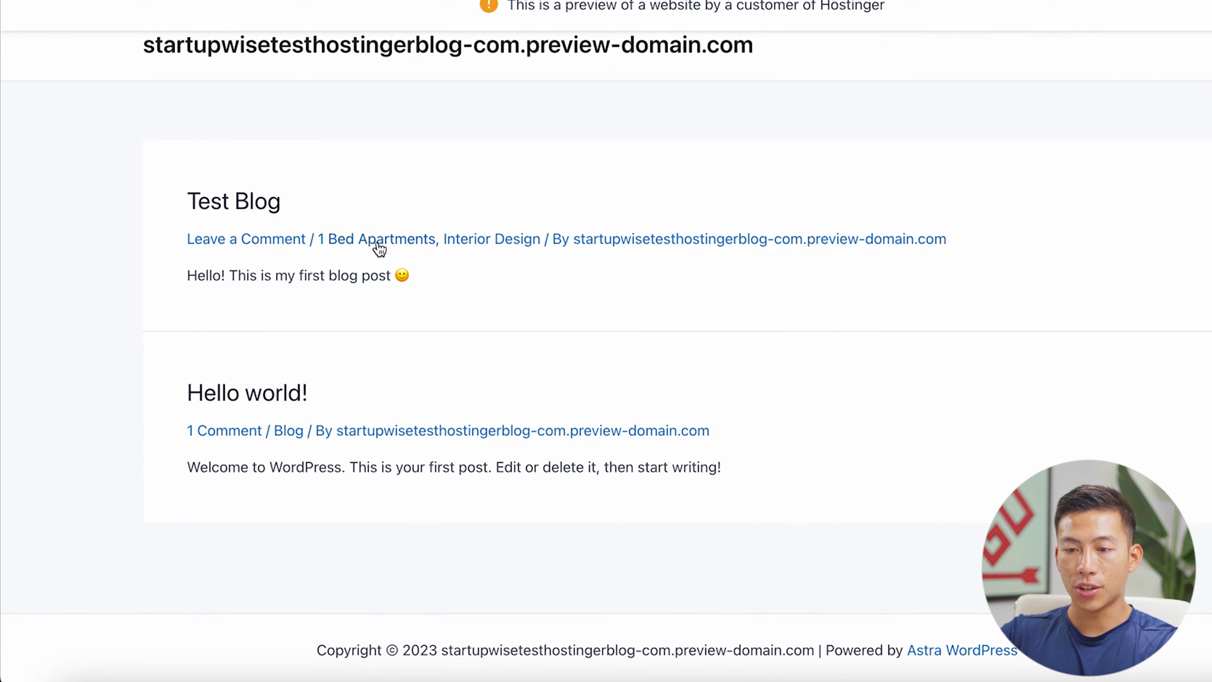
pyautogui.click(480, 248)
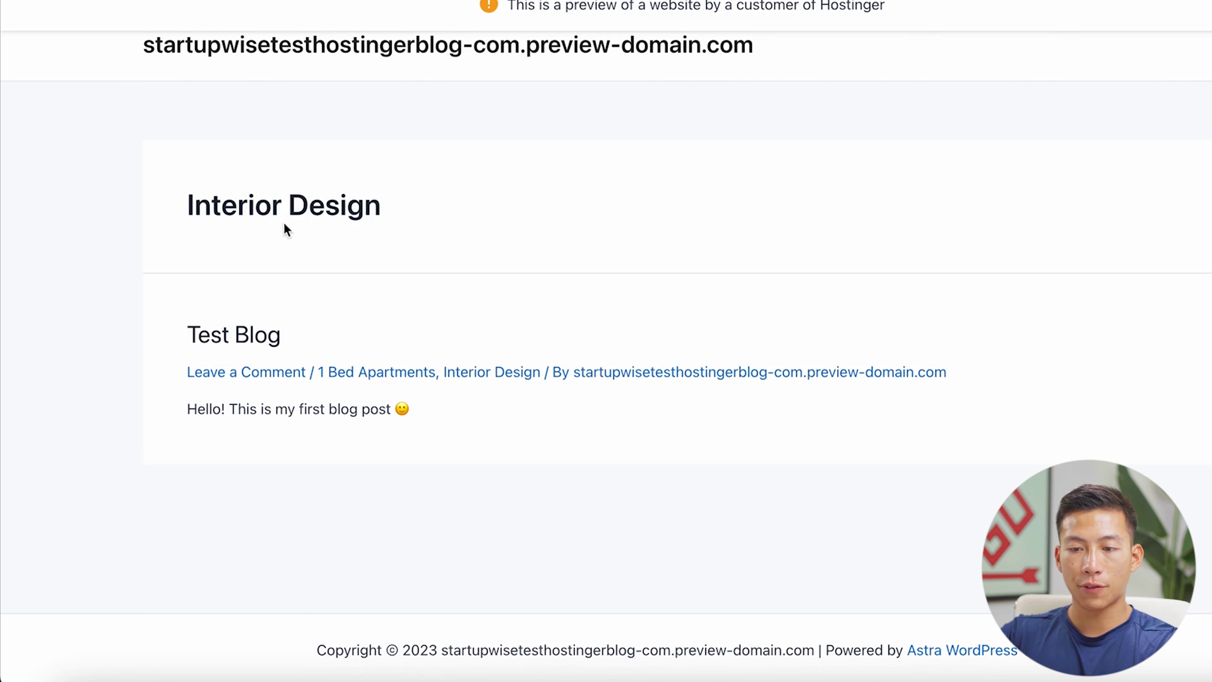
pyautogui.click(726, 46)
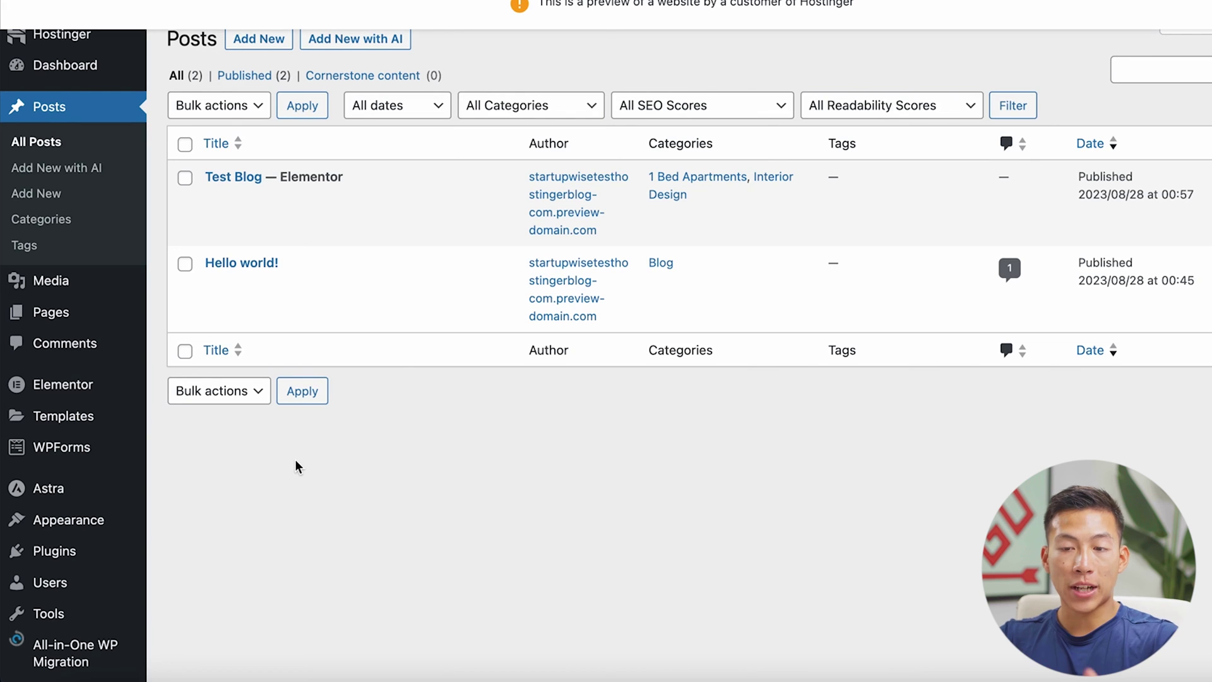
# Step: Create a navigation menu named Primary Menu and assign it to the Primary Menu display location
pyautogui.scroll(-2, 116, 487)
pyautogui.moveTo(73, 473)
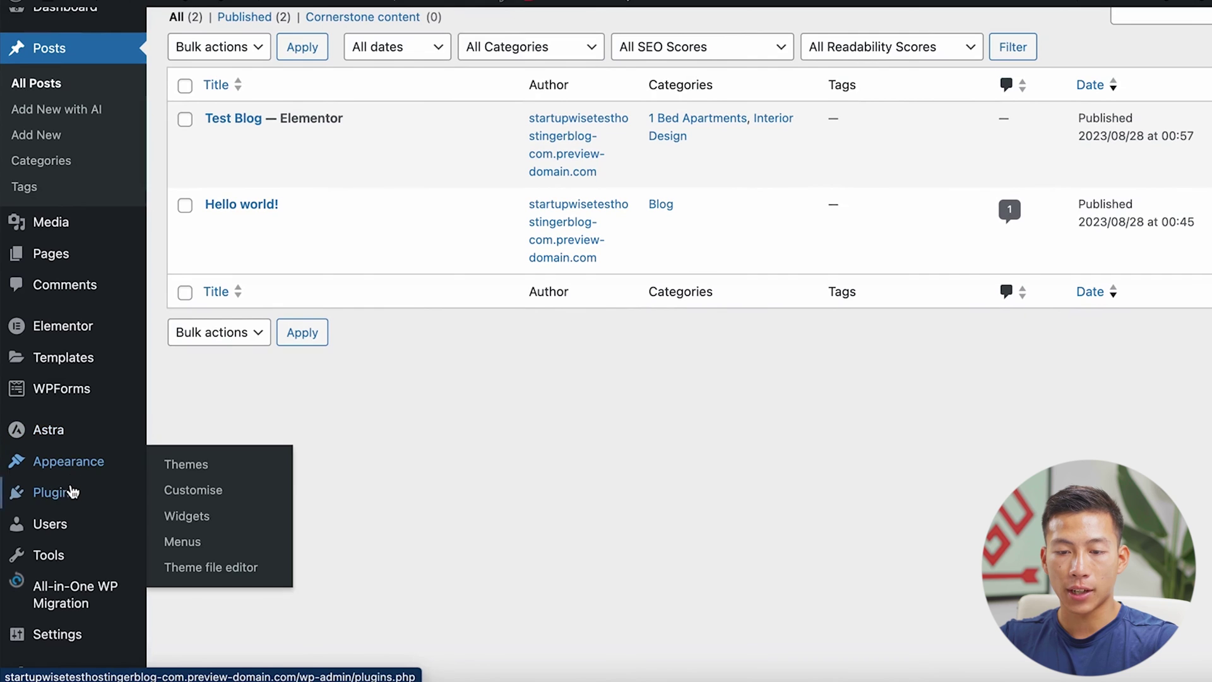
pyautogui.click(189, 542)
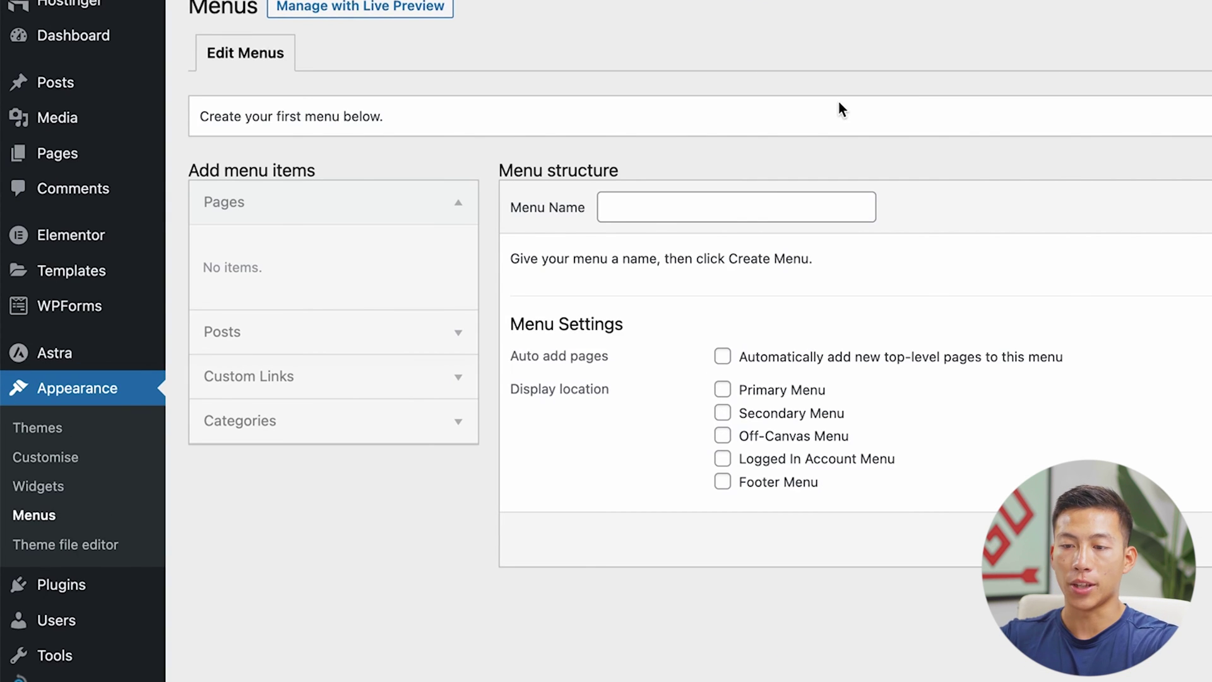
pyautogui.click(721, 215)
pyautogui.write('Primary Menu')
pyautogui.click(723, 390)
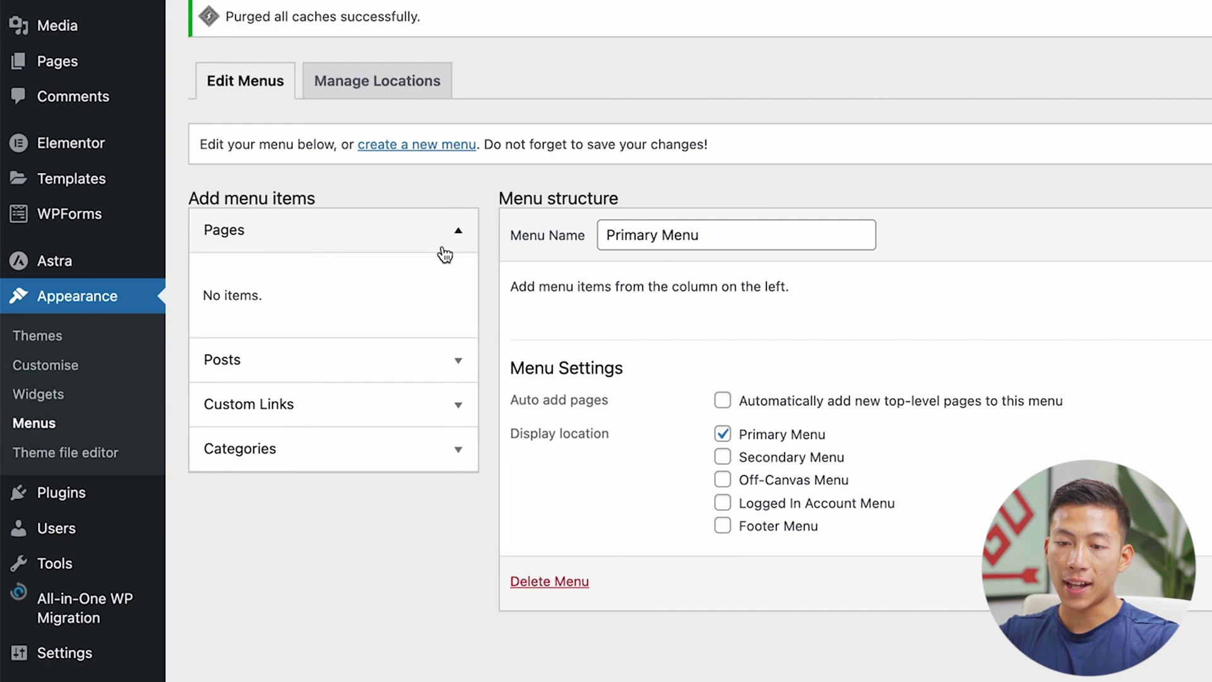
# Step: Add the Interior Design and 1 Bed Apartments categories as items of the Primary Menu
pyautogui.click(414, 360)
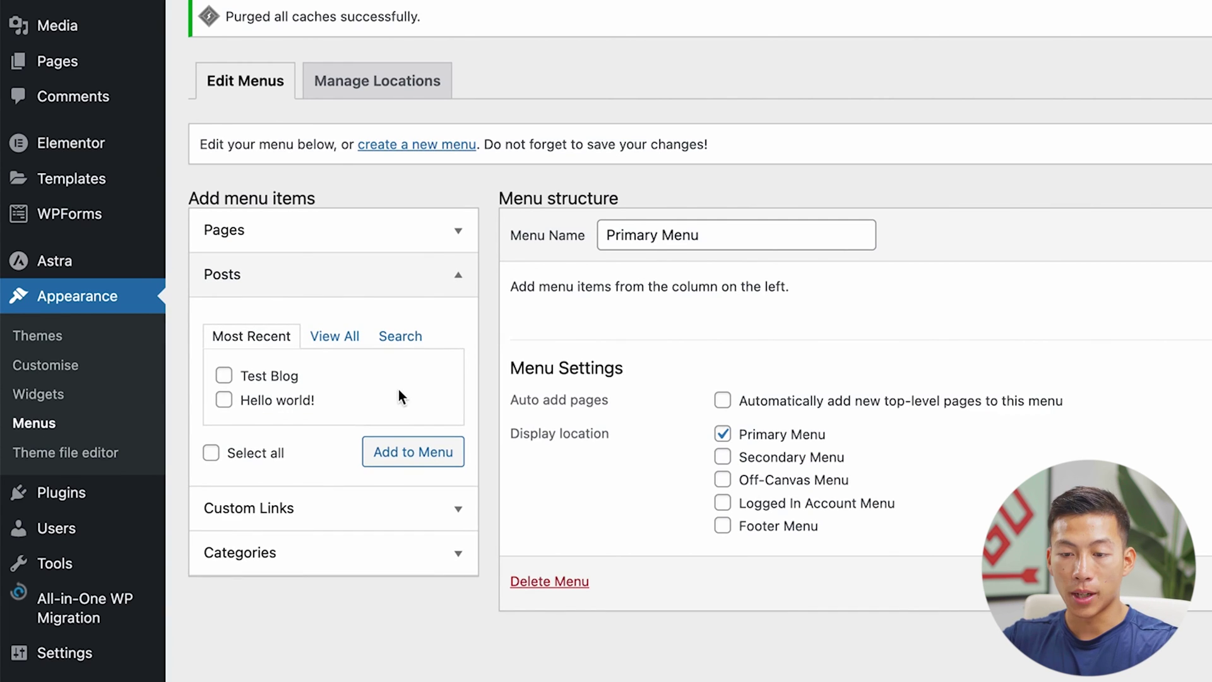
pyautogui.click(344, 550)
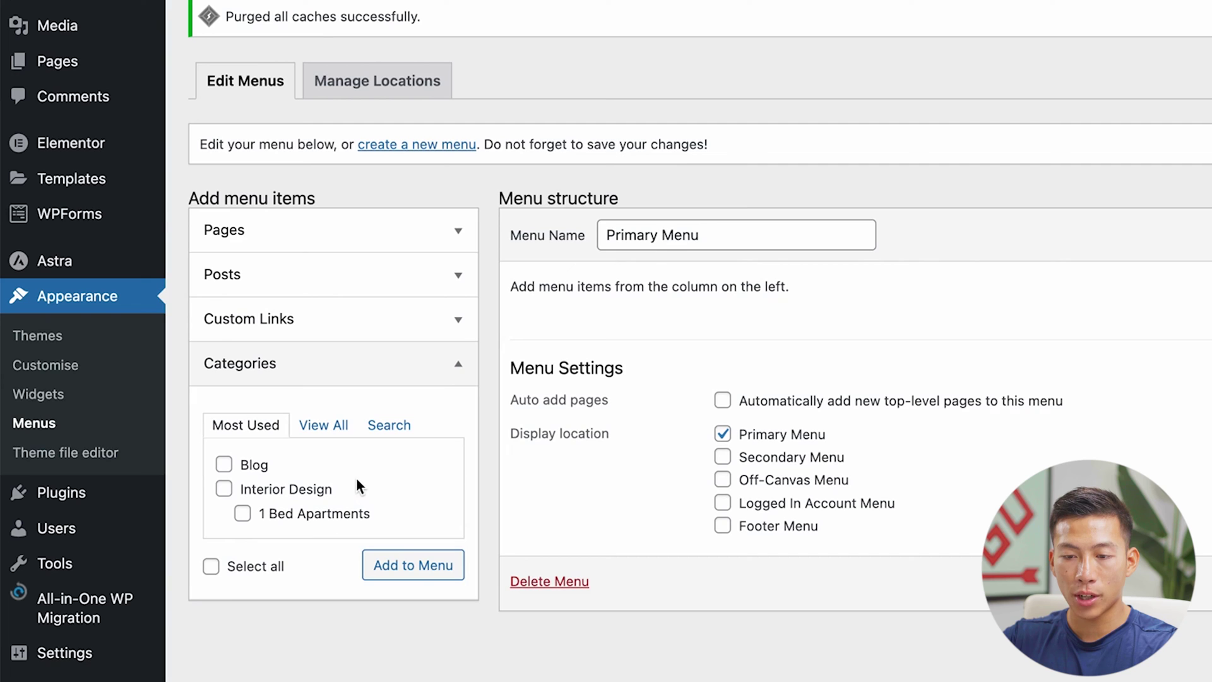
pyautogui.click(223, 490)
pyautogui.click(388, 564)
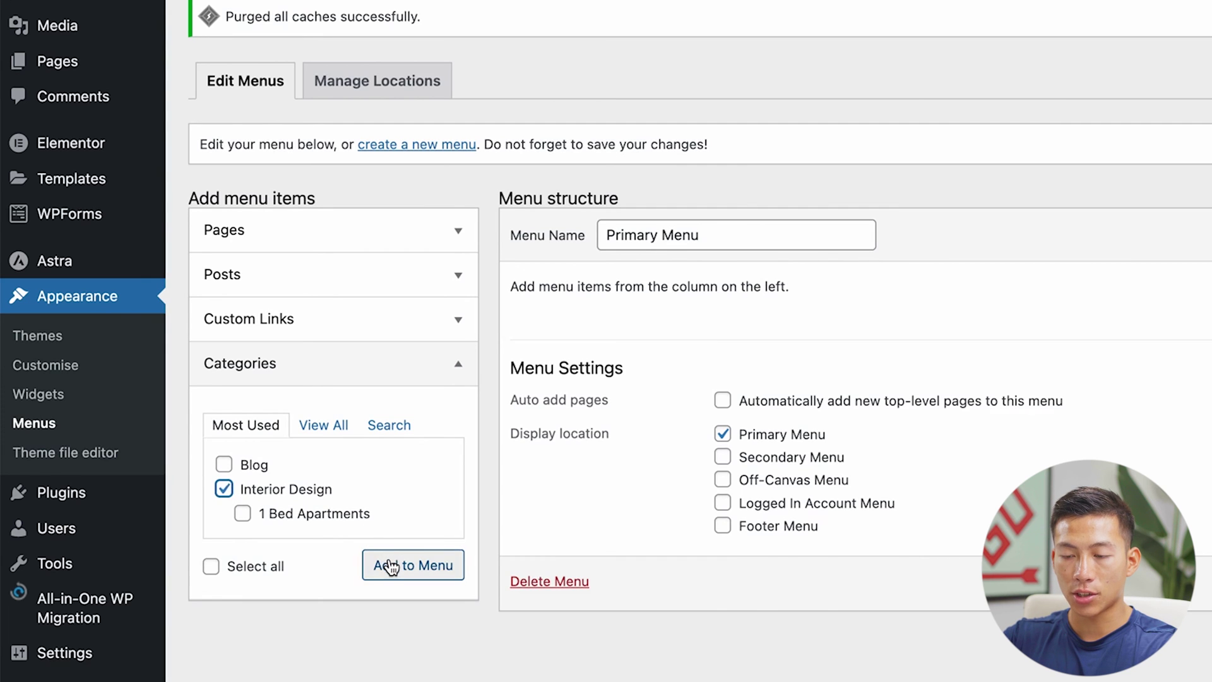
pyautogui.click(243, 513)
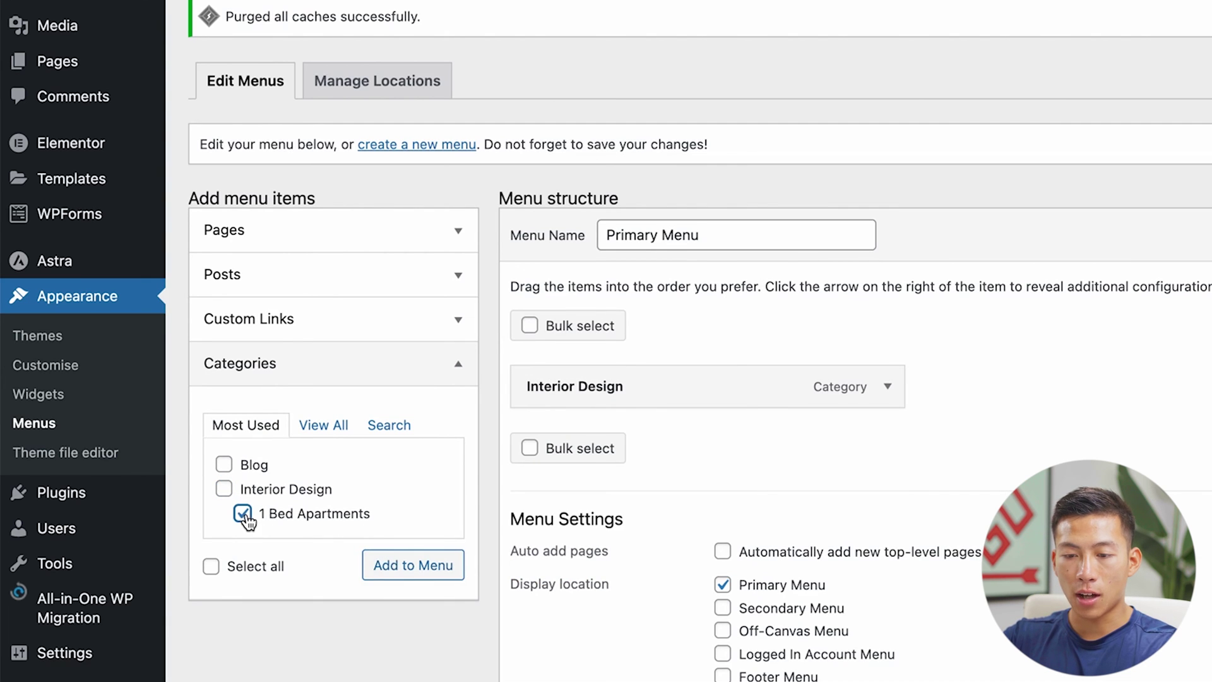
pyautogui.click(406, 568)
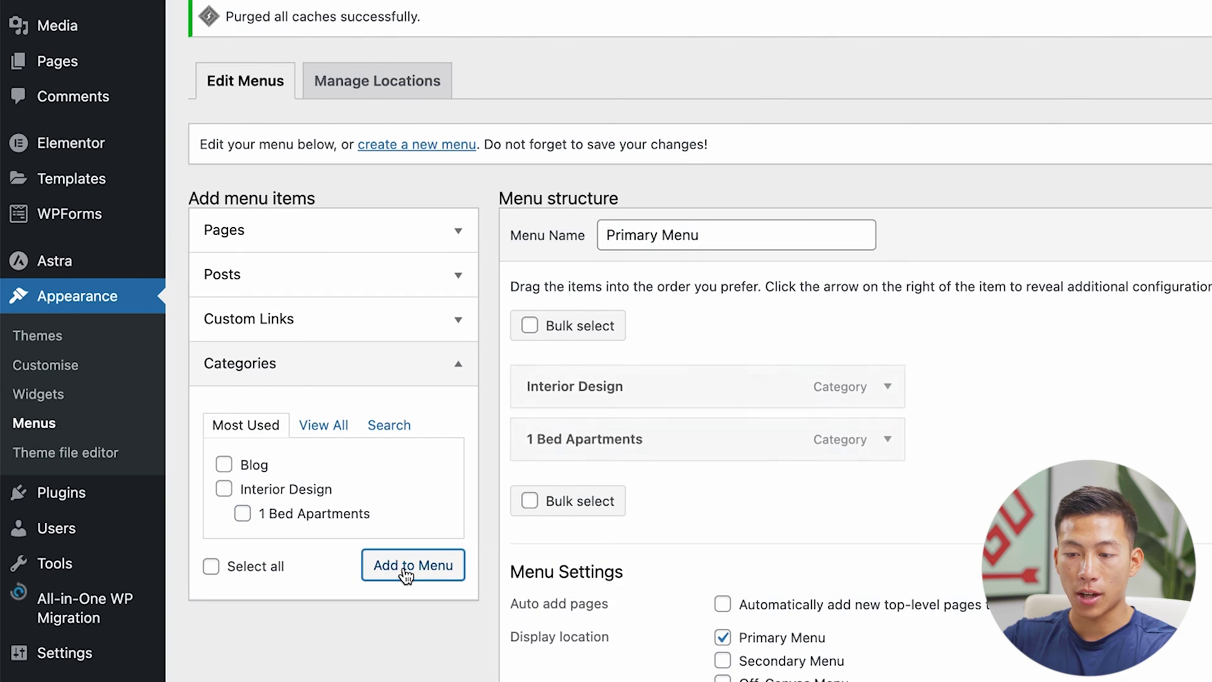
# Step: Nest 1 Bed Apartments as a sub item of Interior Design and save the menu
pyautogui.scroll(-1, 405, 567)
pyautogui.moveTo(657, 390); pyautogui.dragTo(704, 390)
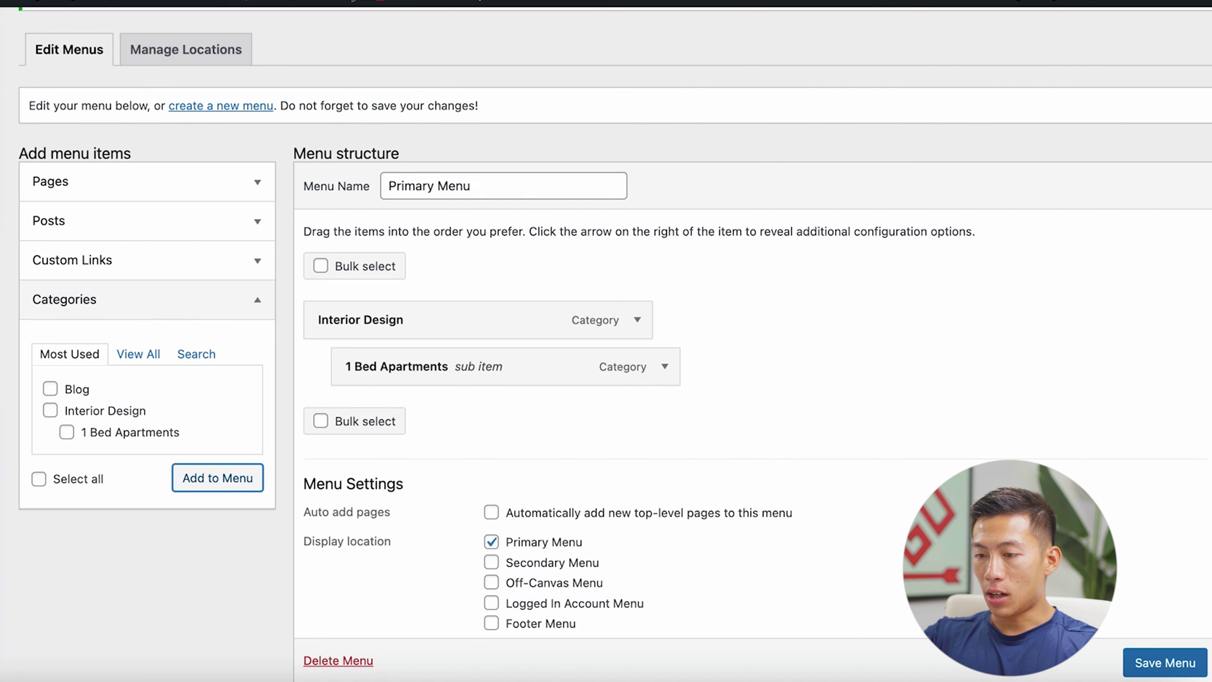
pyautogui.click(1149, 660)
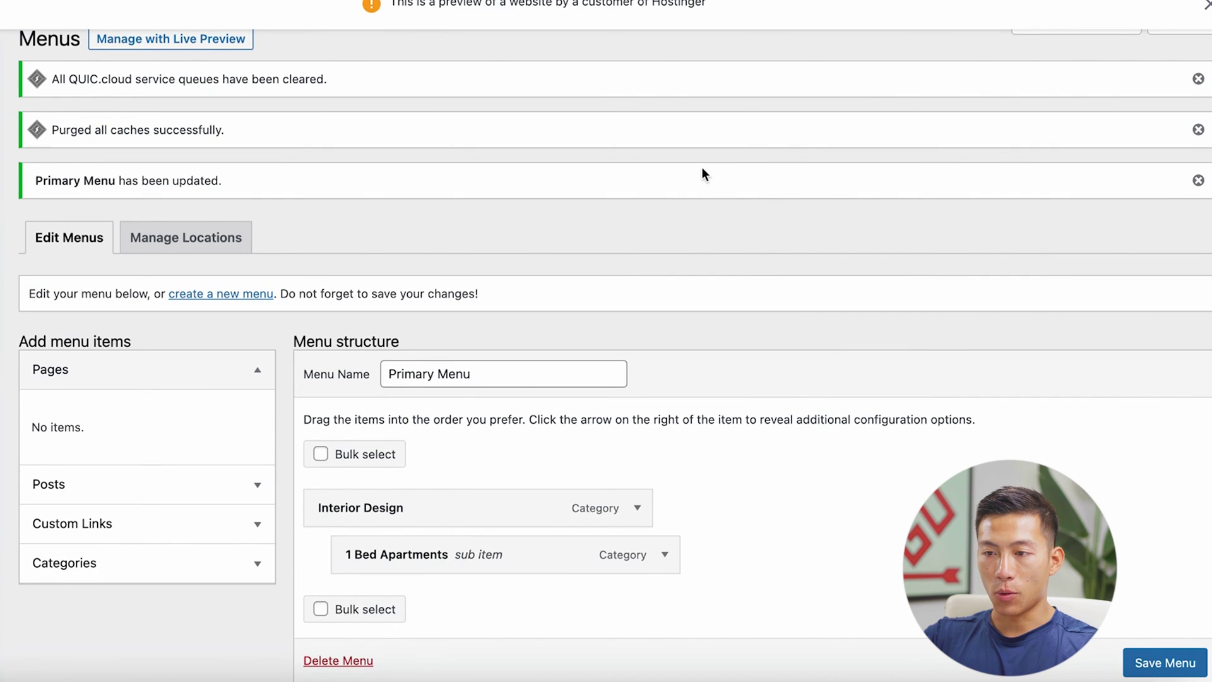
# Step: Dismiss the preview notice, visit the live site, and open 1 Bed Apartments from the Interior Design dropdown in the header
pyautogui.click(1203, 8)
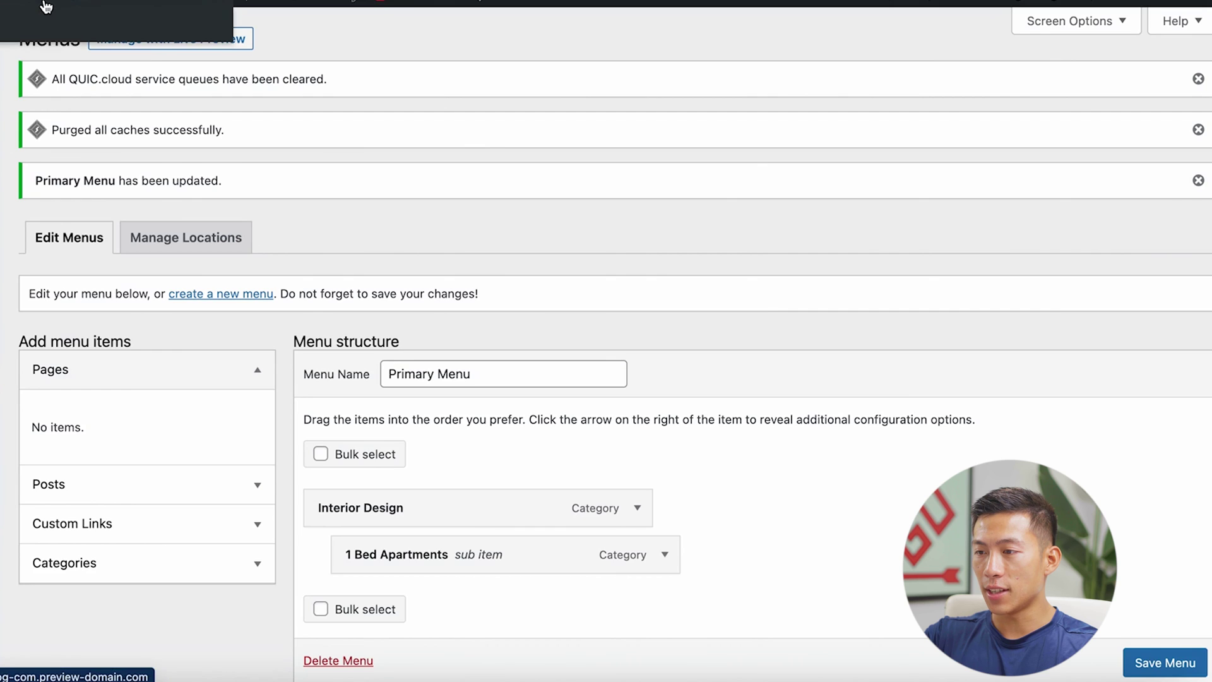
pyautogui.click(51, 14)
pyautogui.moveTo(1096, 54)
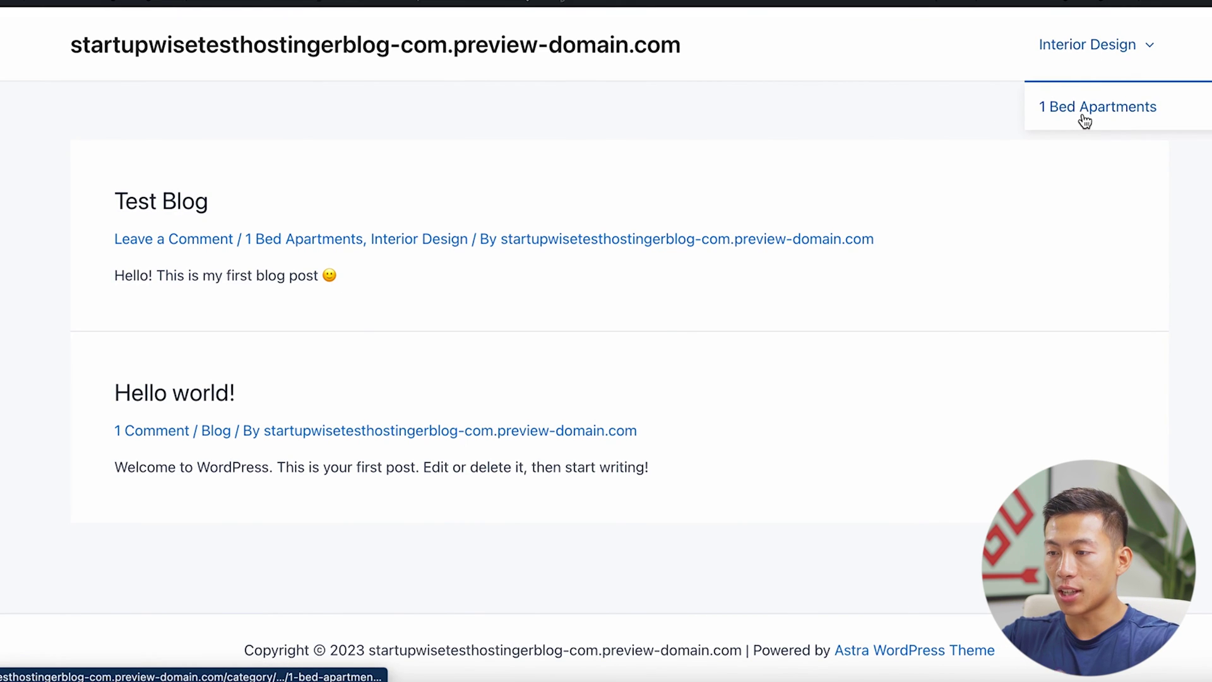
pyautogui.click(1079, 121)
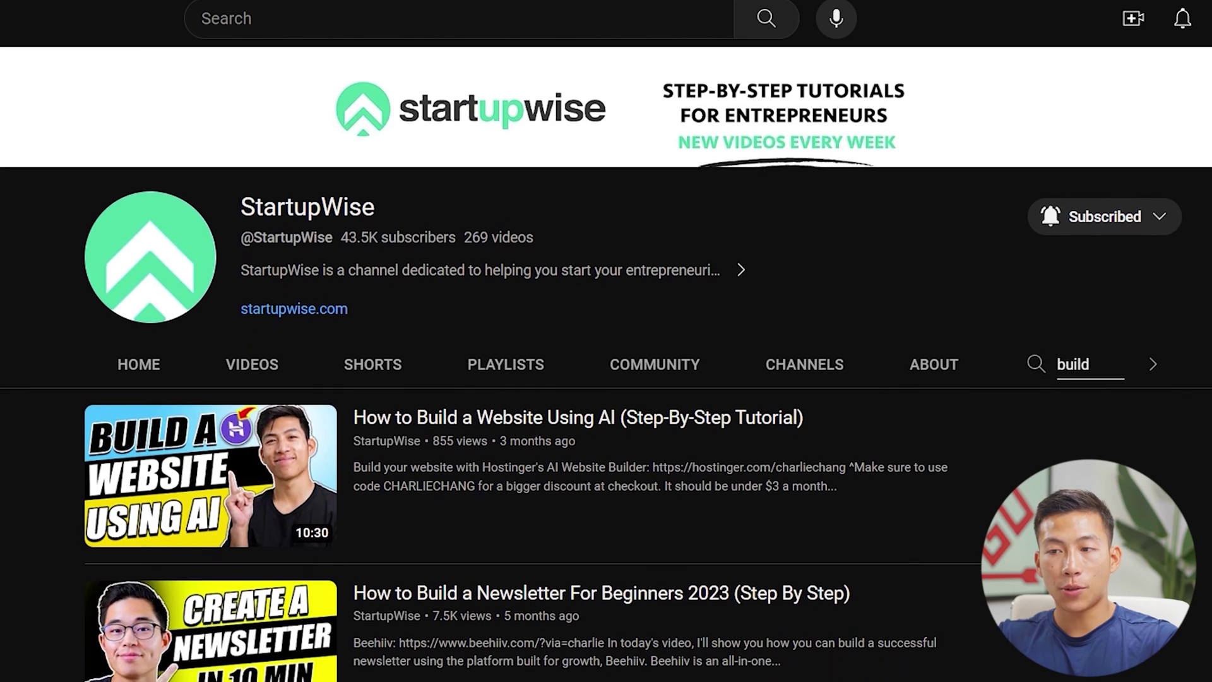
pyautogui.scroll(-3, 606, 379)
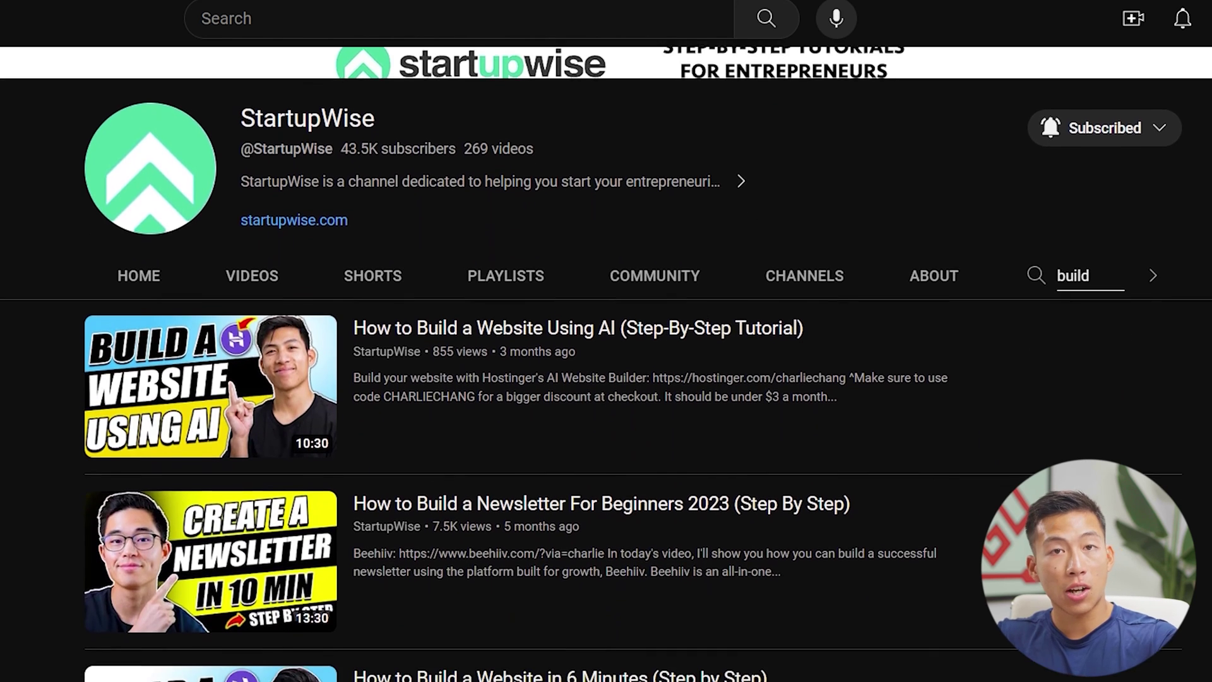
pyautogui.scroll(-3, 606, 379)
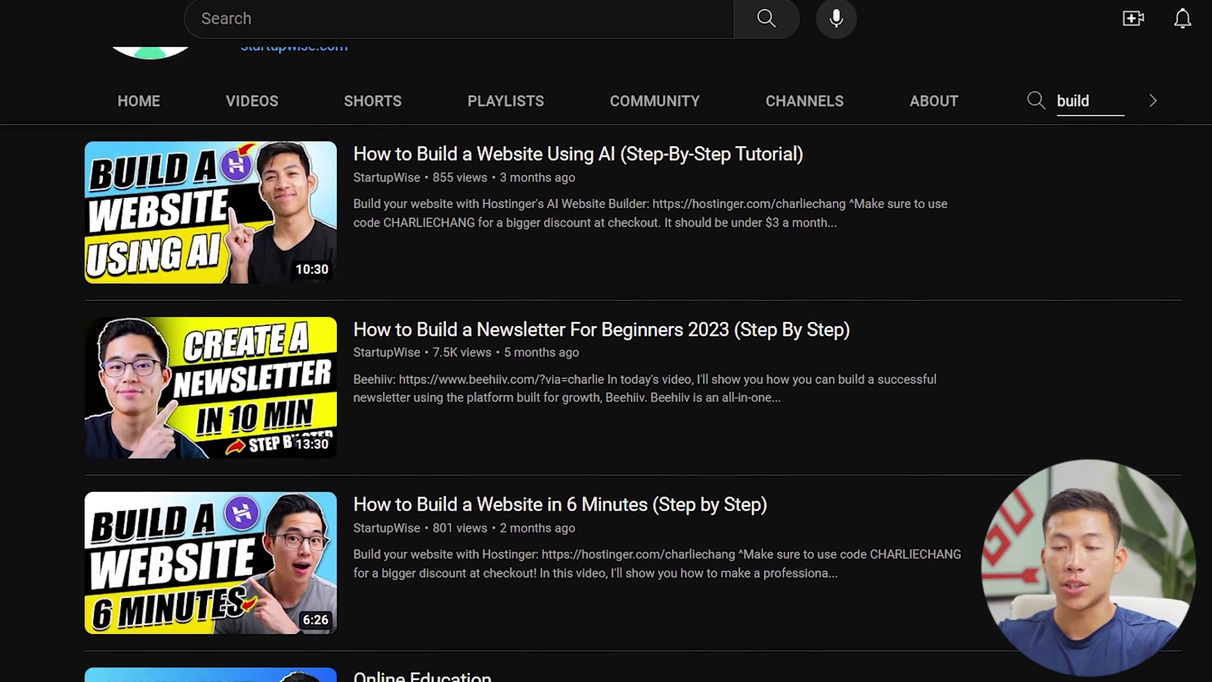
pyautogui.scroll(-1, 606, 379)
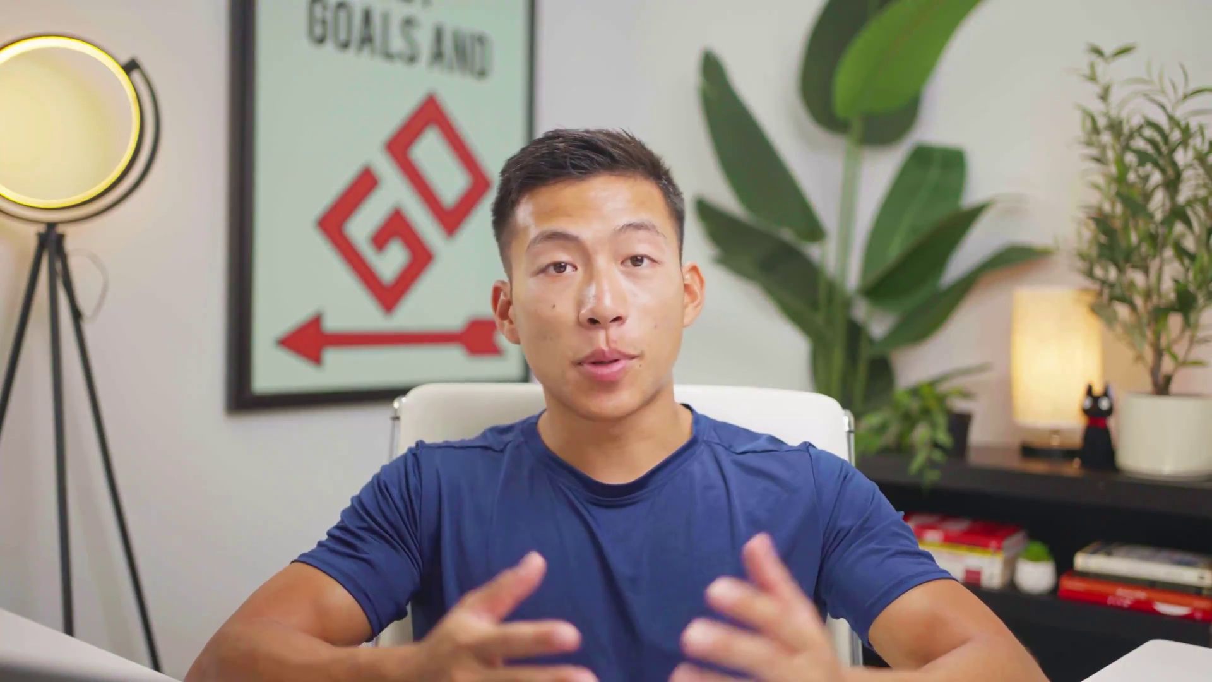